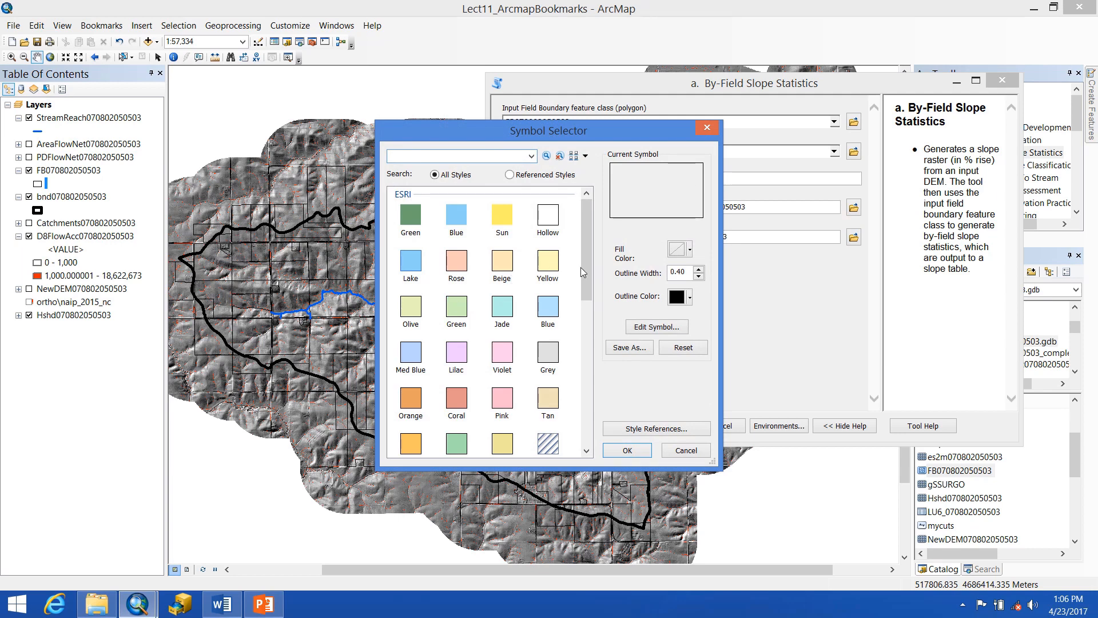
pyautogui.click(681, 298)
pyautogui.click(716, 345)
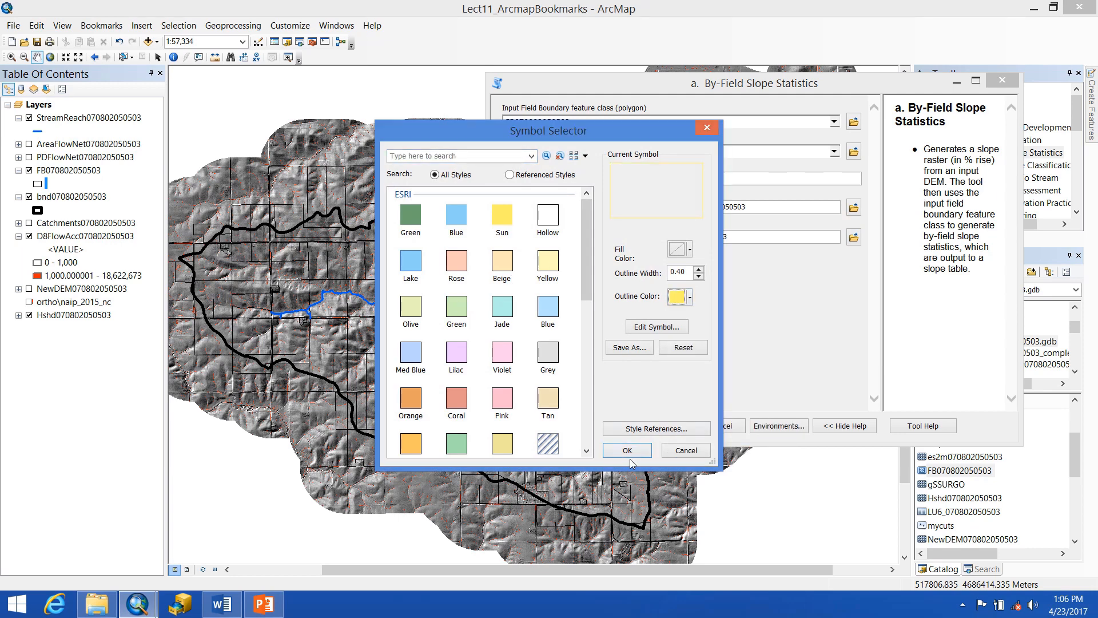
pyautogui.click(627, 450)
pyautogui.moveTo(451, 336); pyautogui.dragTo(295, 334)
pyautogui.scroll(-1, 417, 296)
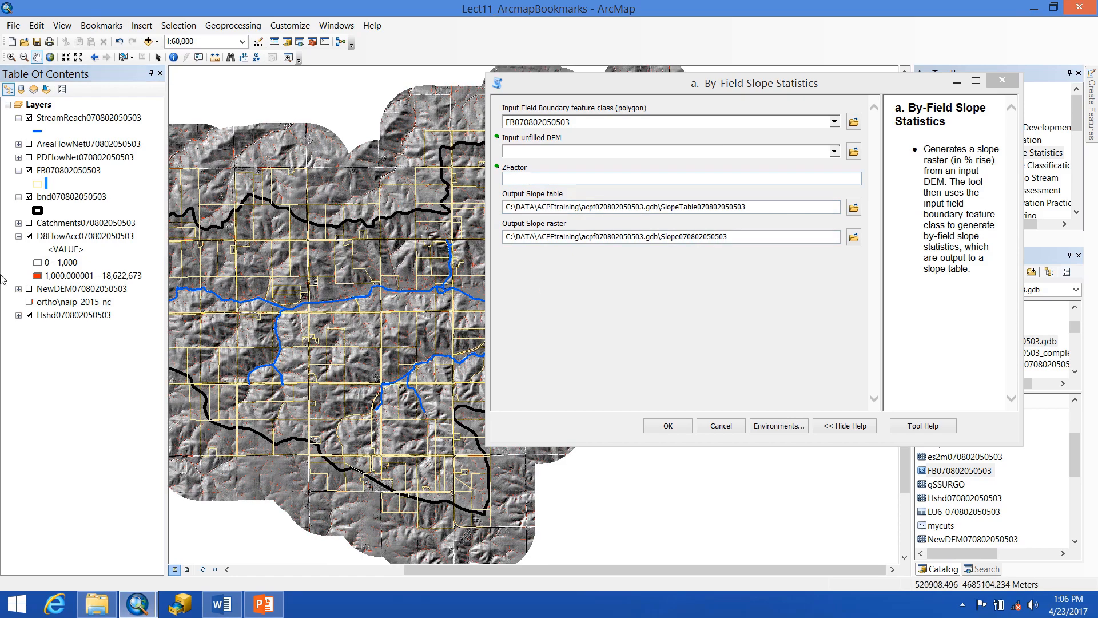
pyautogui.moveTo(52, 294); pyautogui.dragTo(582, 152)
pyautogui.click(602, 182)
pyautogui.write('0.01')
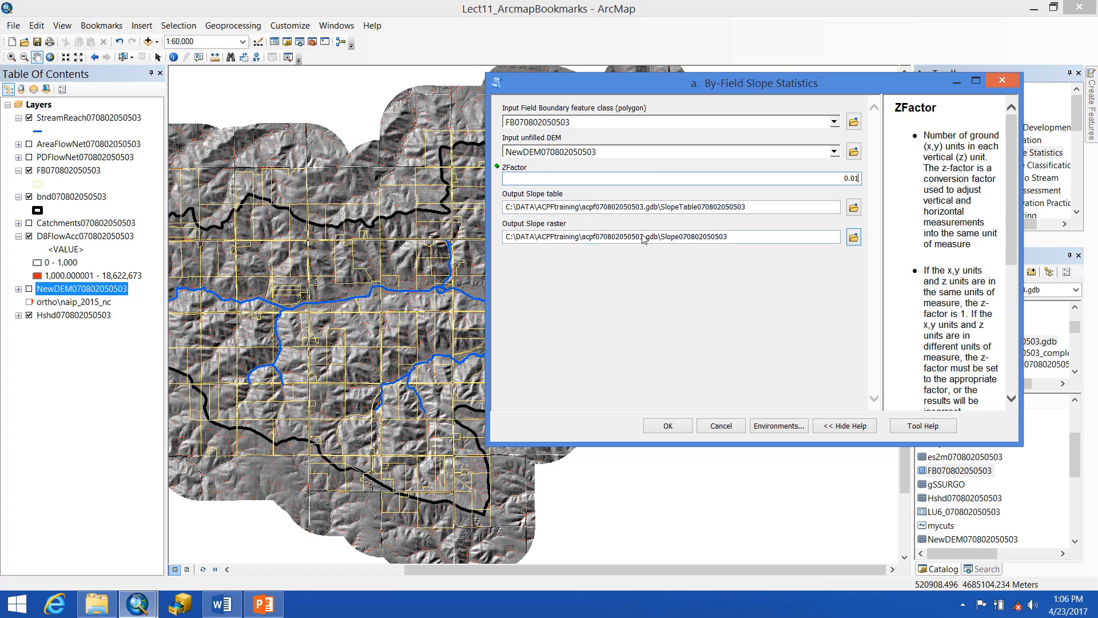
pyautogui.click(668, 426)
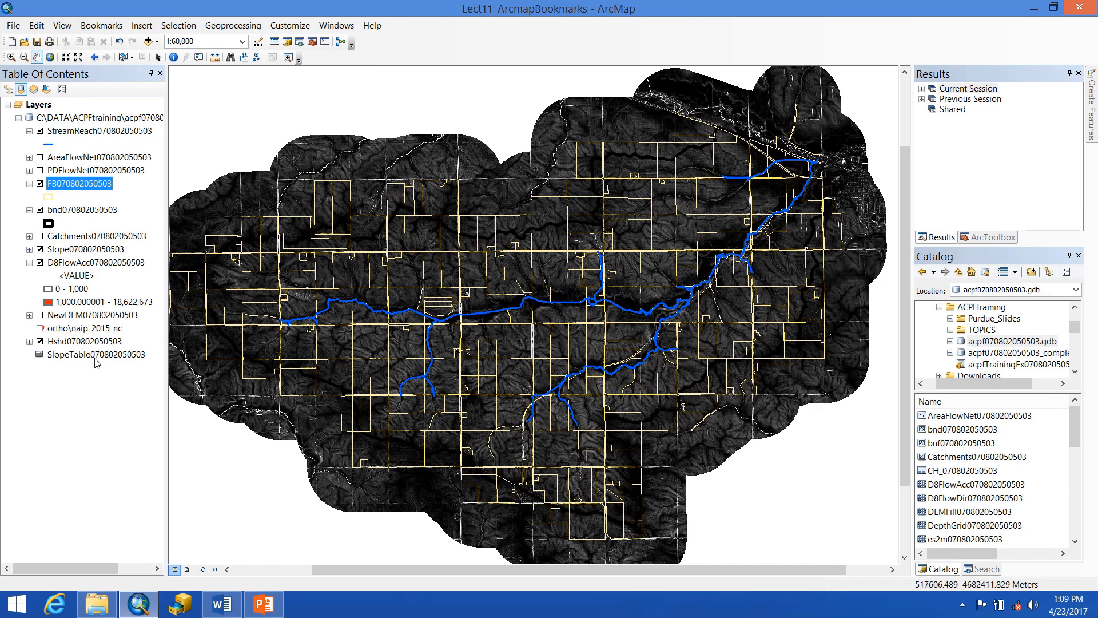
pyautogui.rightClick(62, 355)
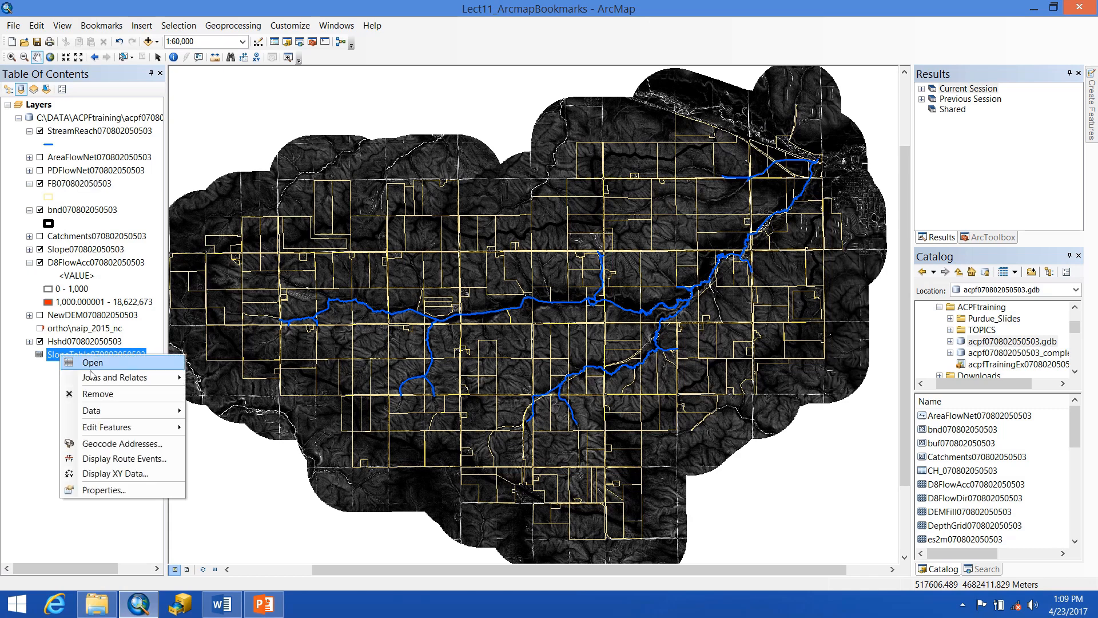
pyautogui.click(99, 367)
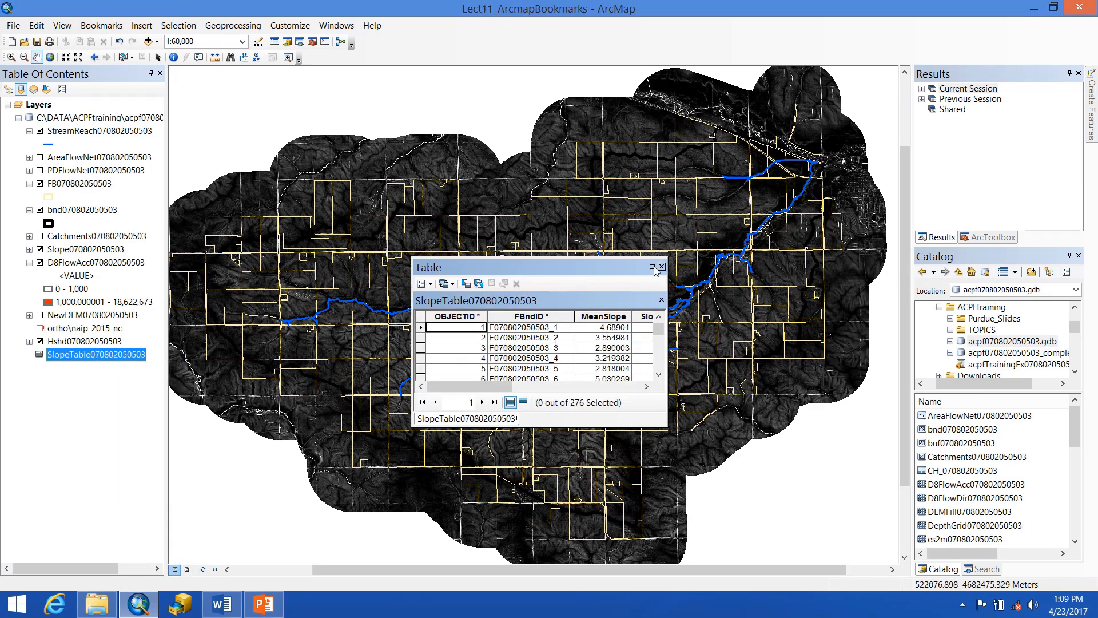
pyautogui.click(650, 264)
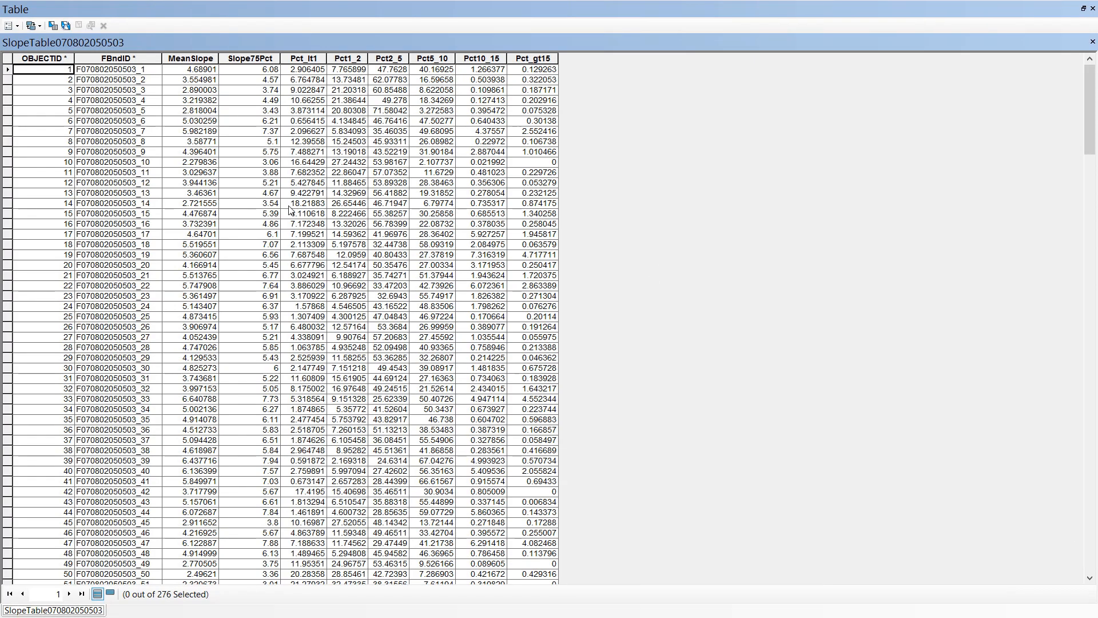
pyautogui.click(111, 59)
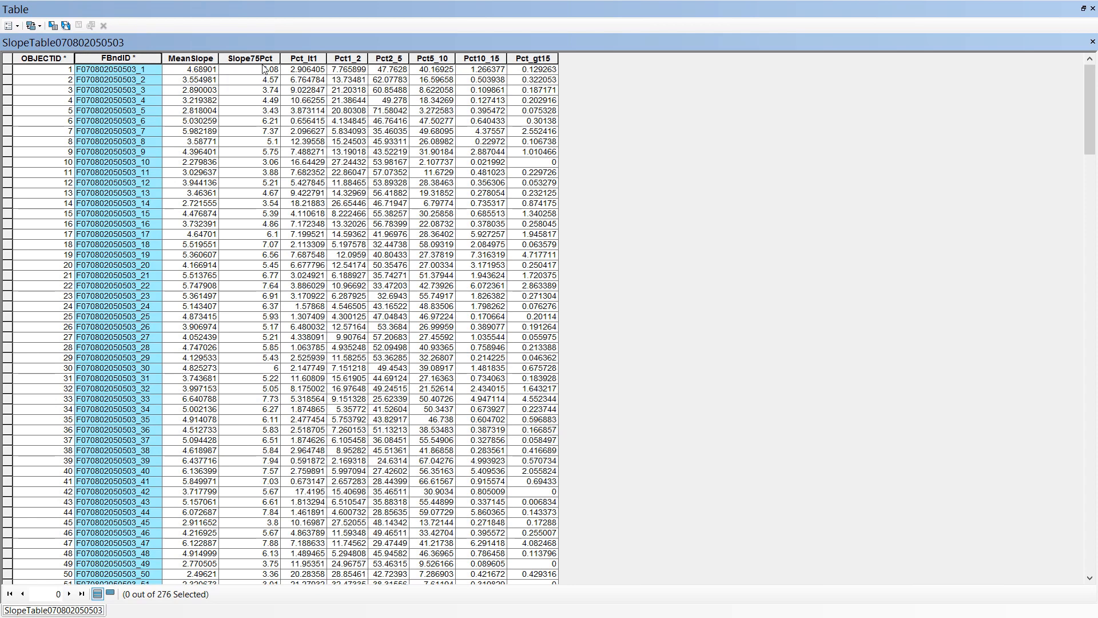
pyautogui.moveTo(326, 58); pyautogui.dragTo(442, 58)
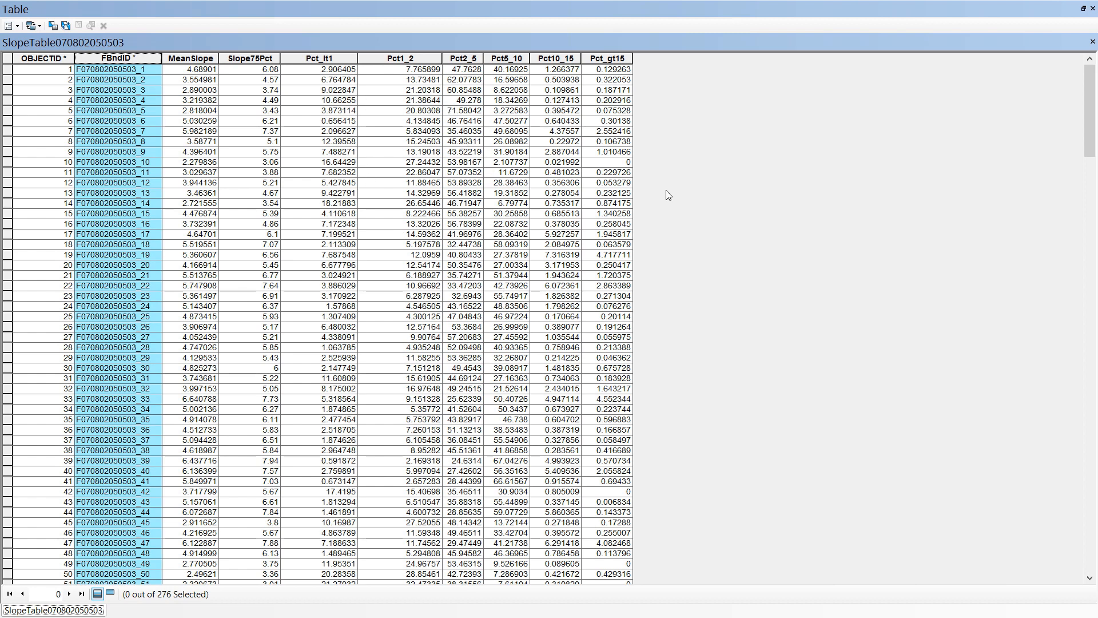
pyautogui.click(1092, 9)
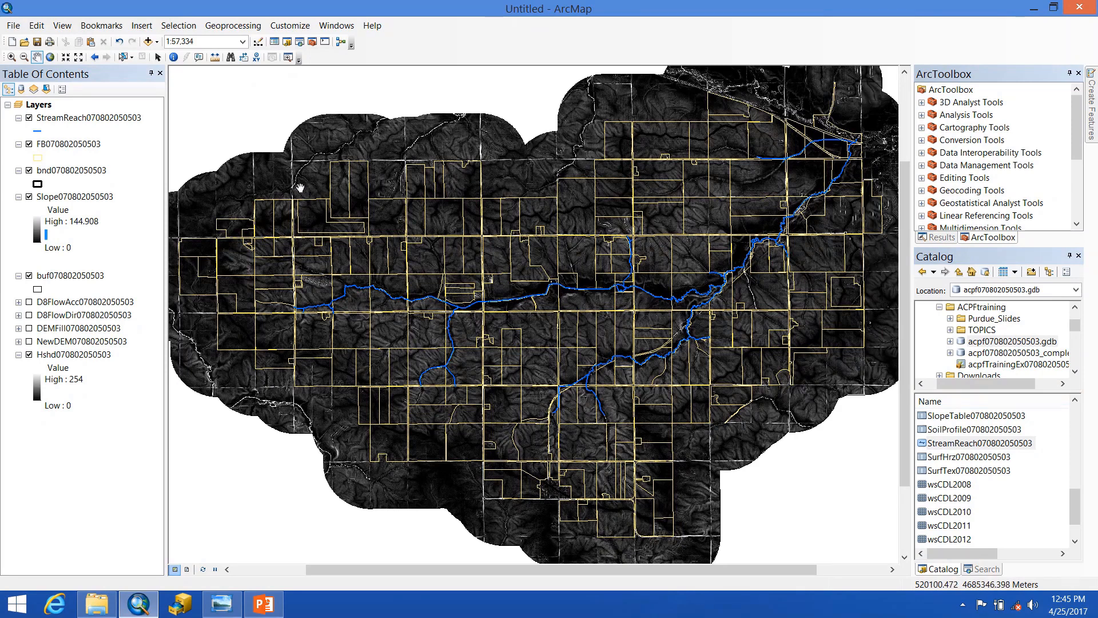
pyautogui.moveTo(586, 267); pyautogui.dragTo(556, 277)
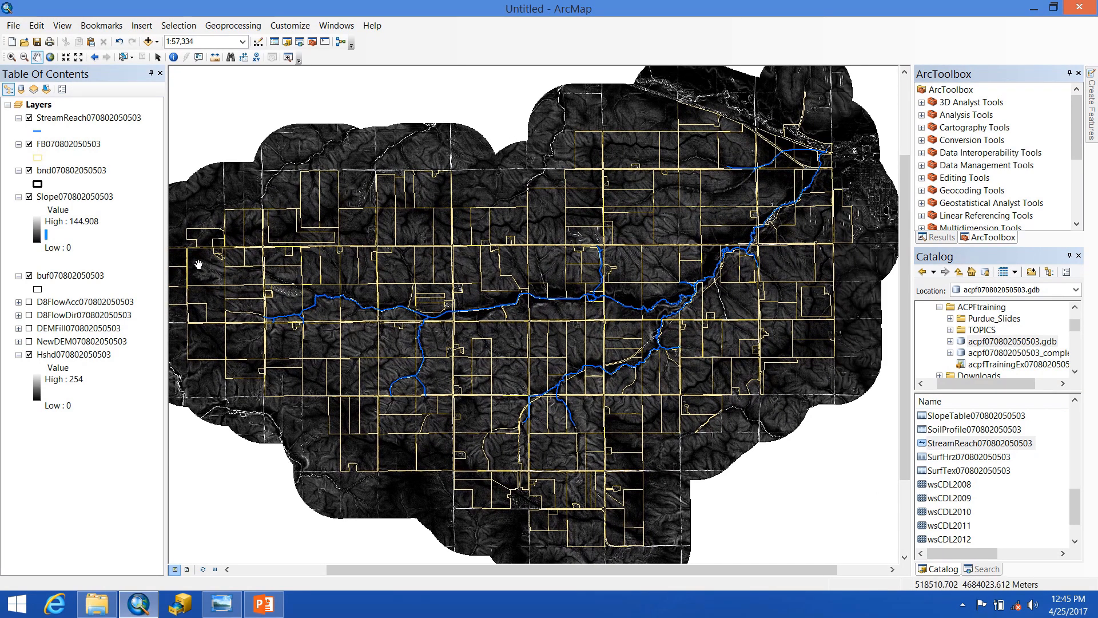
pyautogui.click(89, 197)
pyautogui.doubleClick(88, 198)
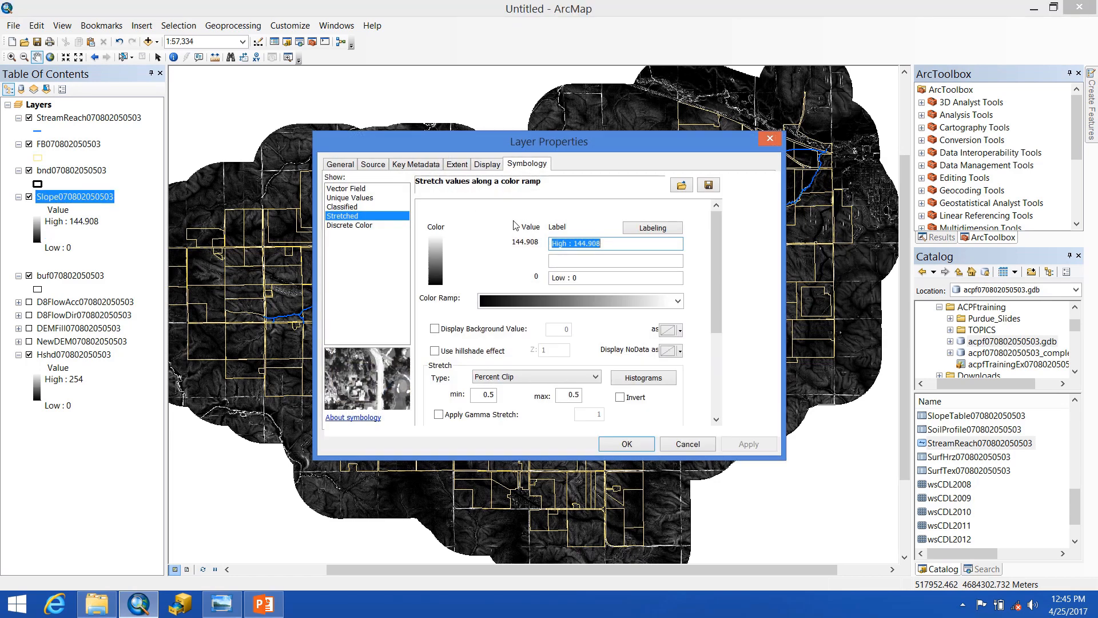
pyautogui.click(645, 305)
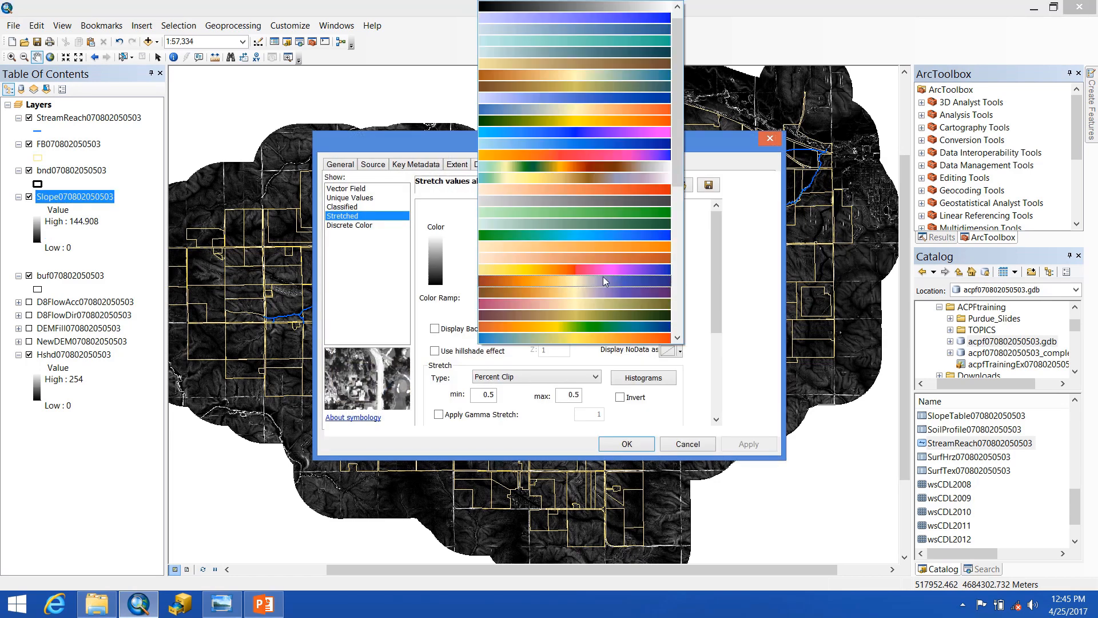
pyautogui.scroll(-3, 603, 277)
pyautogui.scroll(-5, 602, 276)
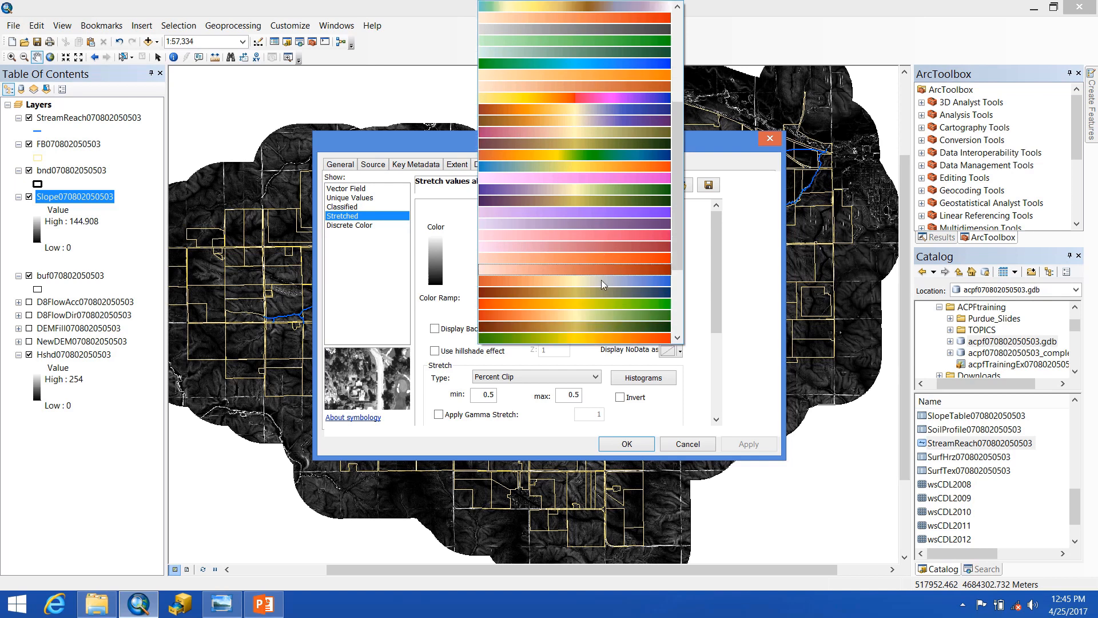
pyautogui.click(602, 304)
# - Set the slope layer's stretch statistics to From Current Display Extent and apply the symbology
pyautogui.scroll(-3, 716, 302)
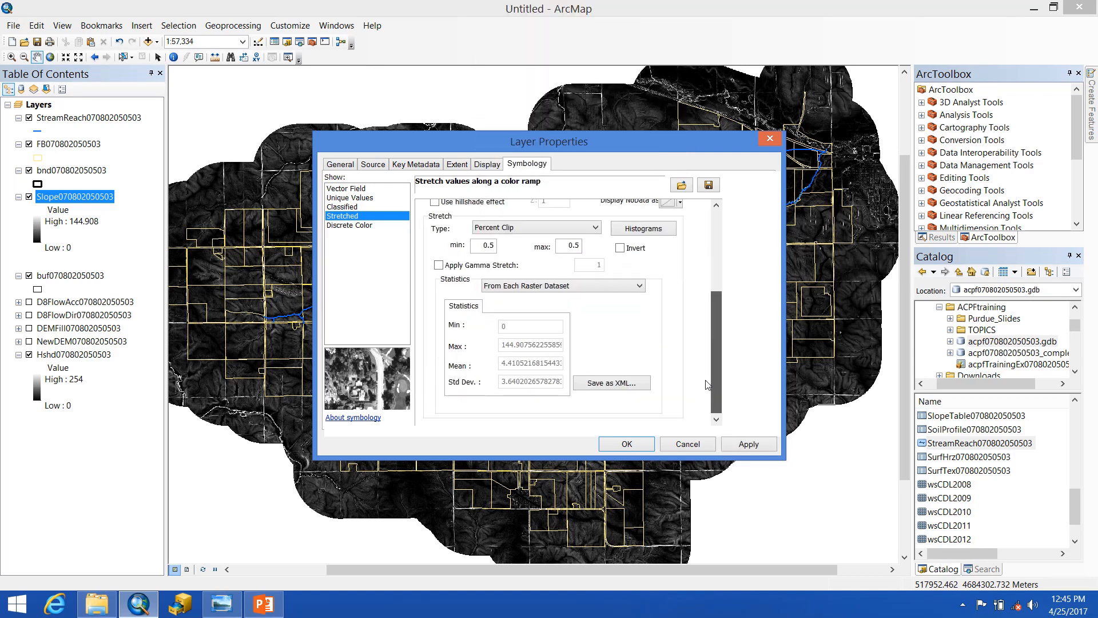
pyautogui.click(582, 292)
pyautogui.click(582, 306)
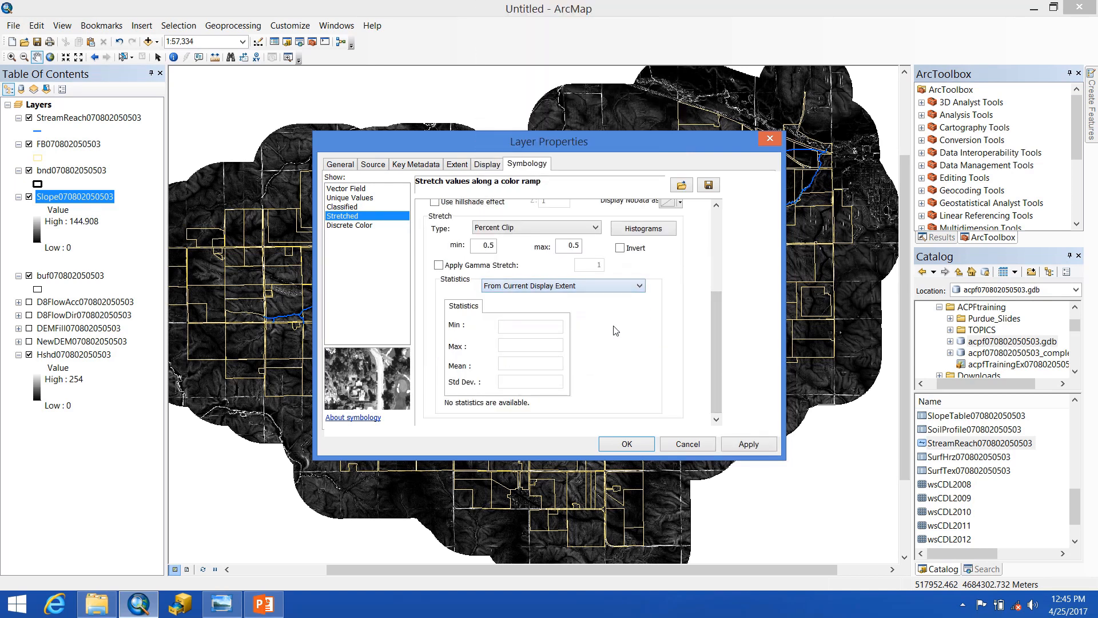
pyautogui.click(749, 445)
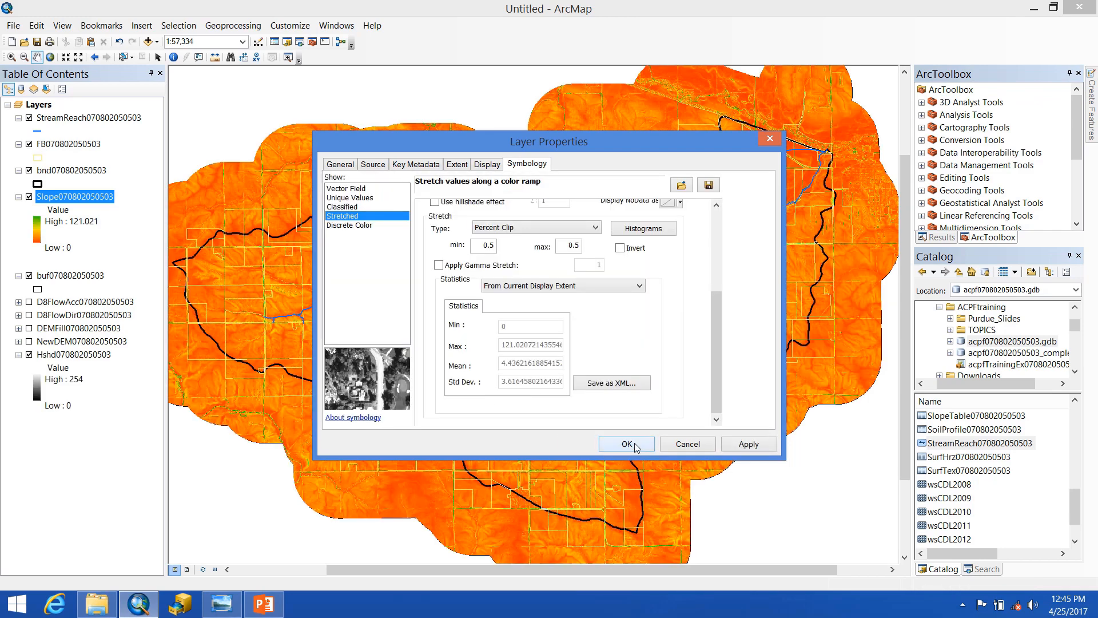
pyautogui.click(626, 444)
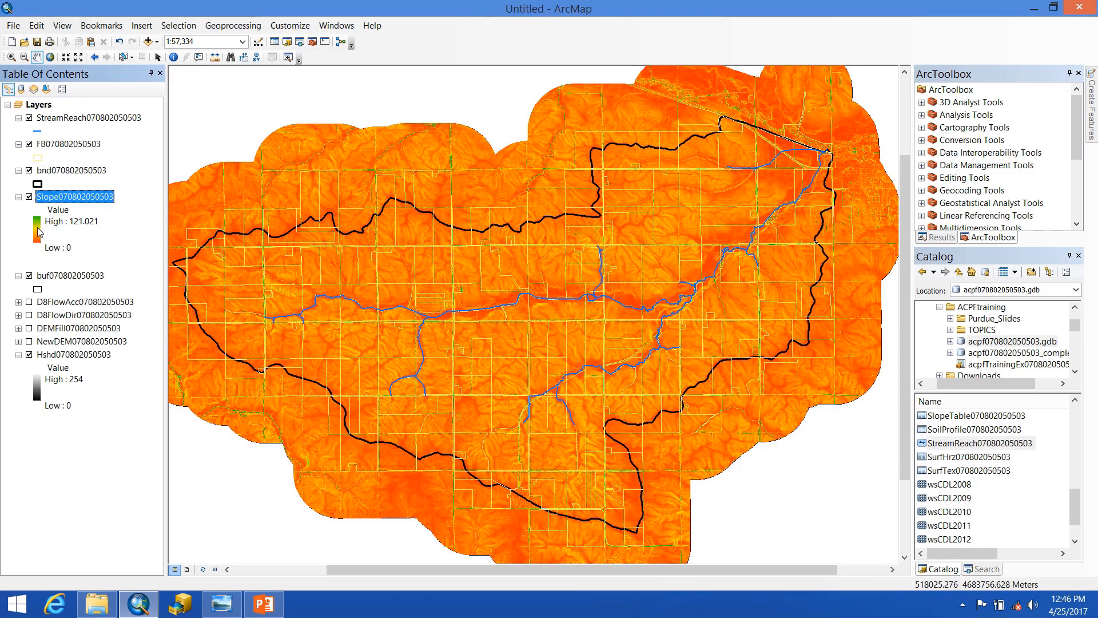
# - Invert the slope layer's color ramp so low slopes are green and high slopes are red
pyautogui.click(39, 231)
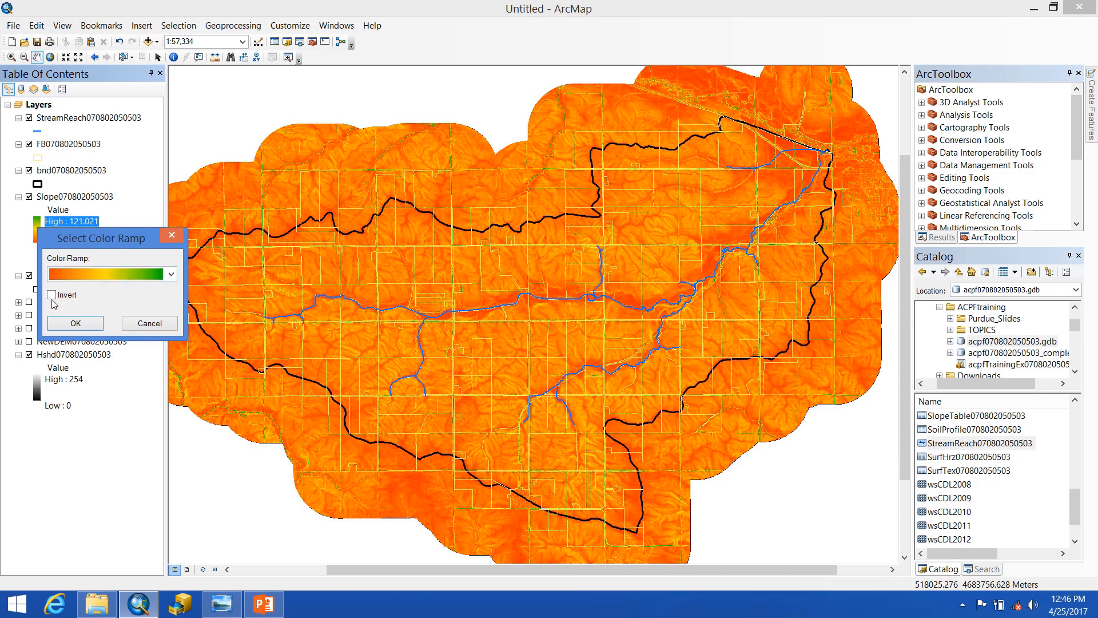
pyautogui.click(52, 295)
pyautogui.click(74, 324)
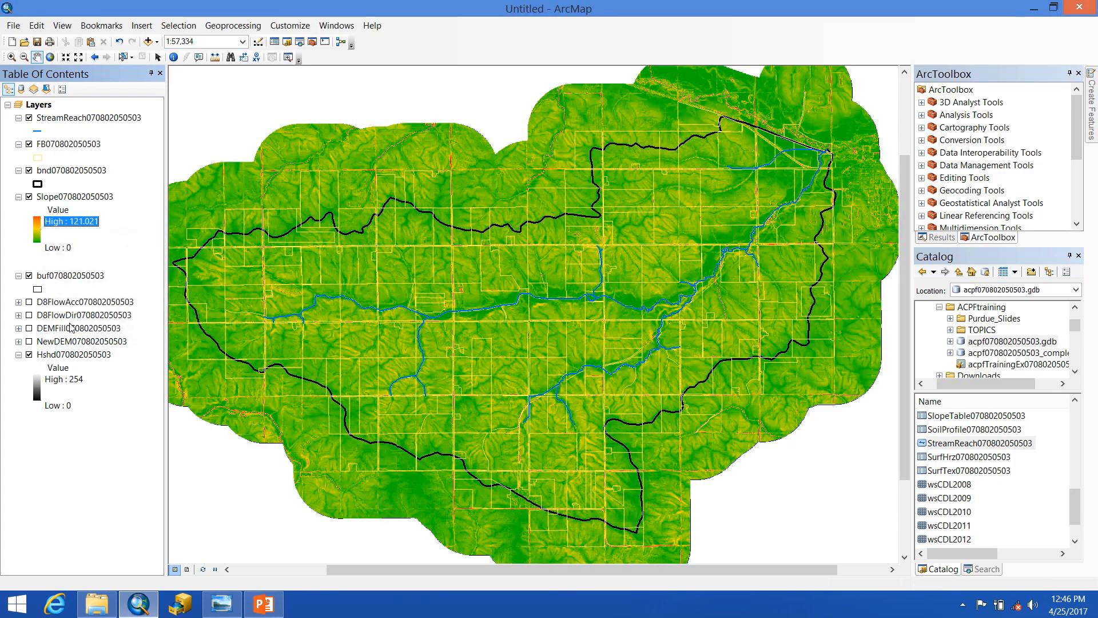
pyautogui.click(64, 248)
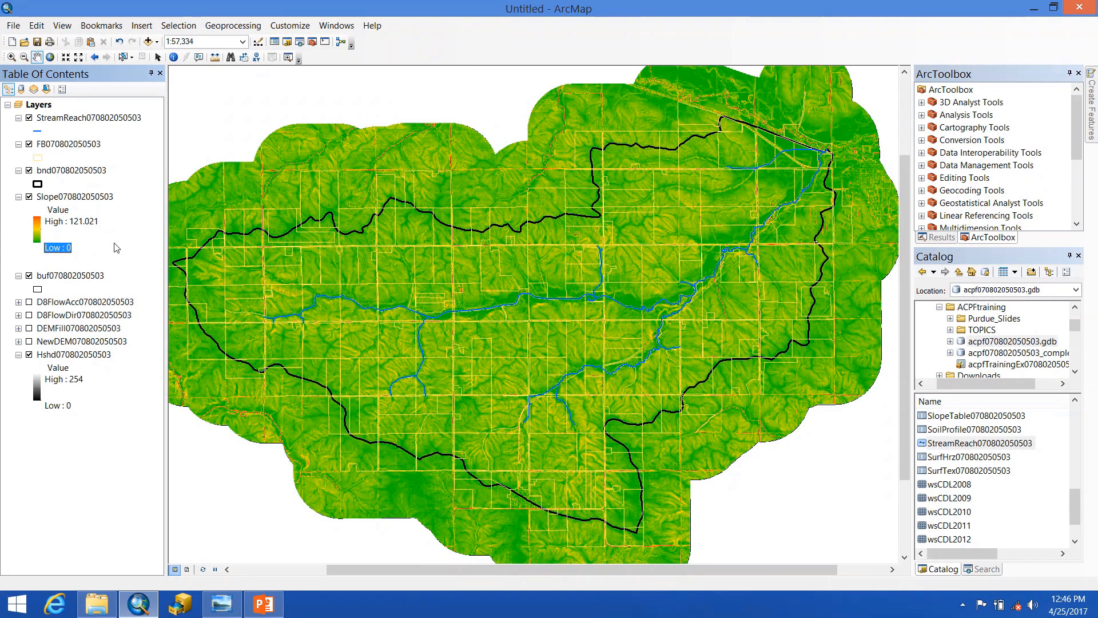
# - Examine the recolored slope raster up close around the roads, farmstead and stream channel in the central watershed
pyautogui.scroll(-8, 296, 302)
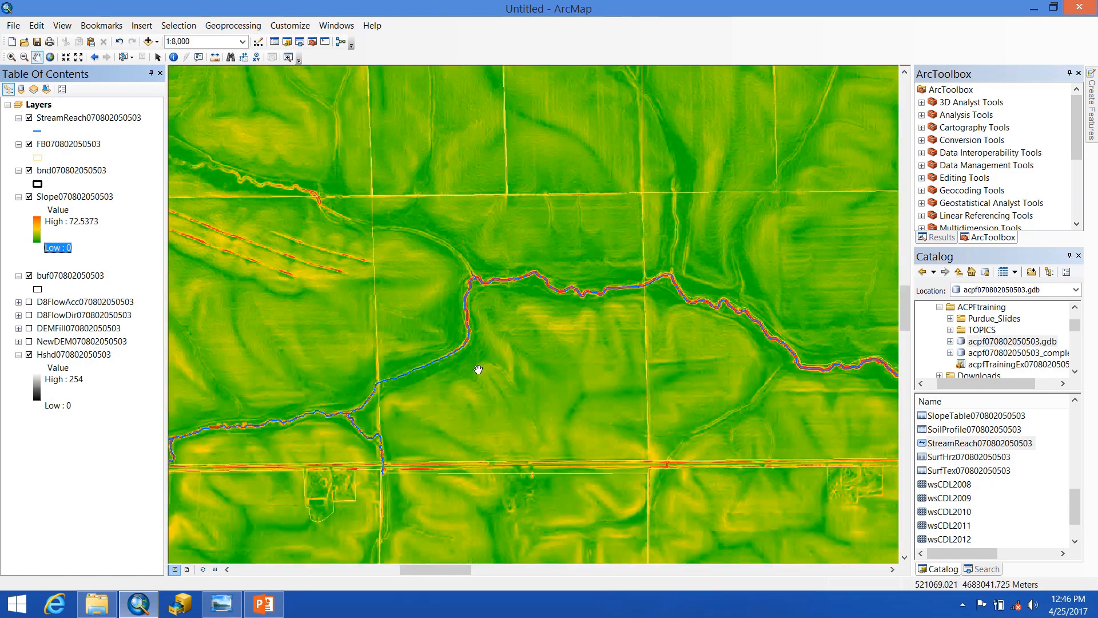
pyautogui.scroll(-4, 641, 492)
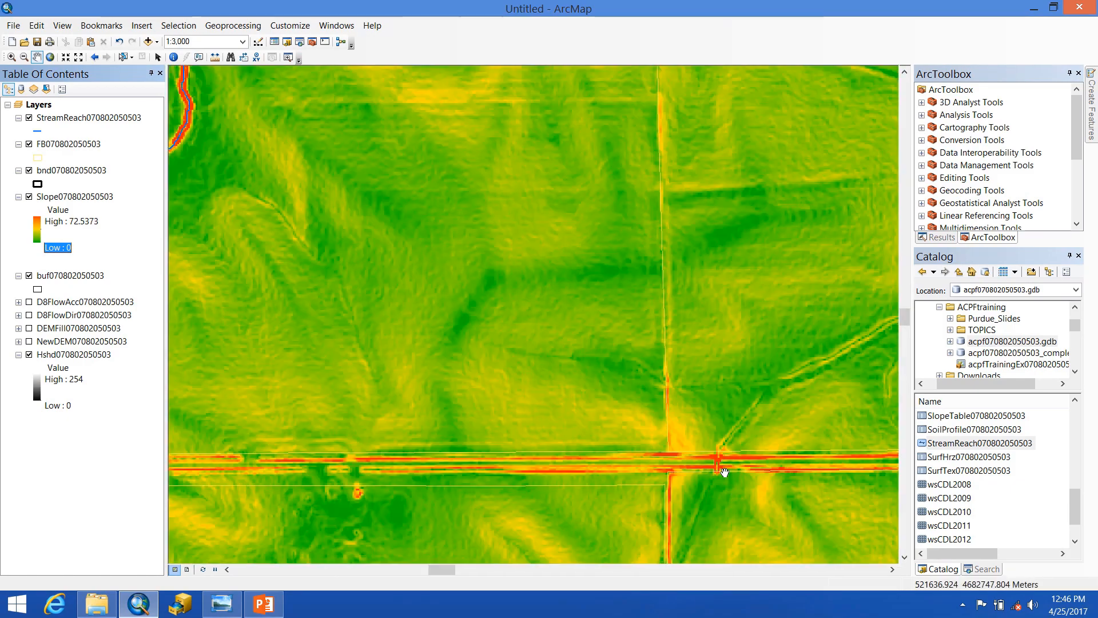
pyautogui.moveTo(723, 471); pyautogui.dragTo(436, 240)
pyautogui.scroll(-4, 592, 350)
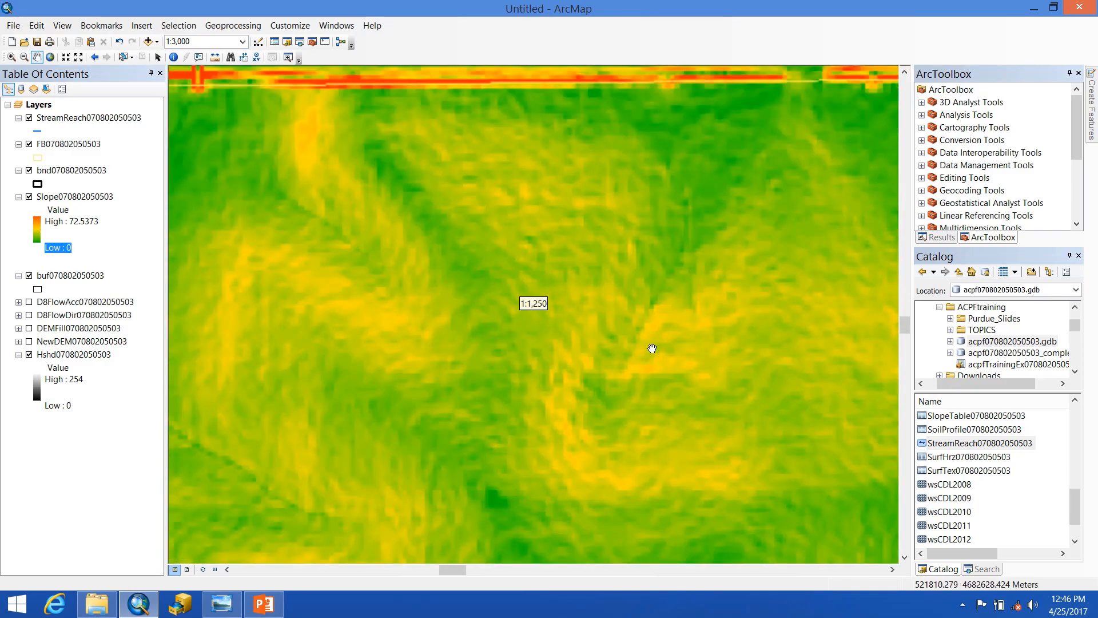
pyautogui.scroll(4, 676, 321)
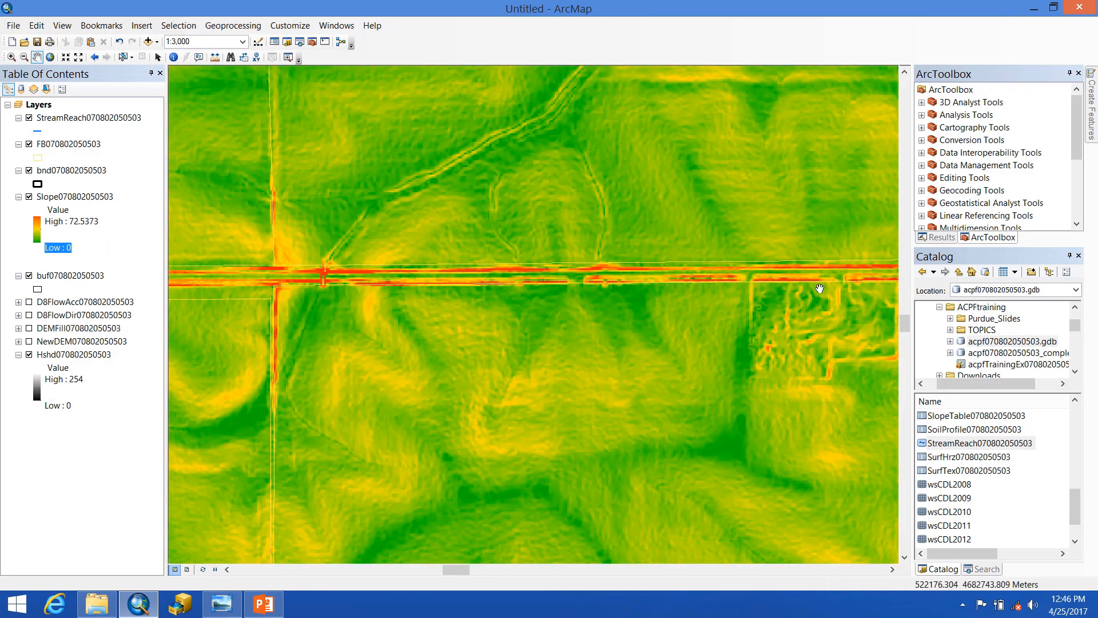
pyautogui.moveTo(819, 288); pyautogui.dragTo(557, 309)
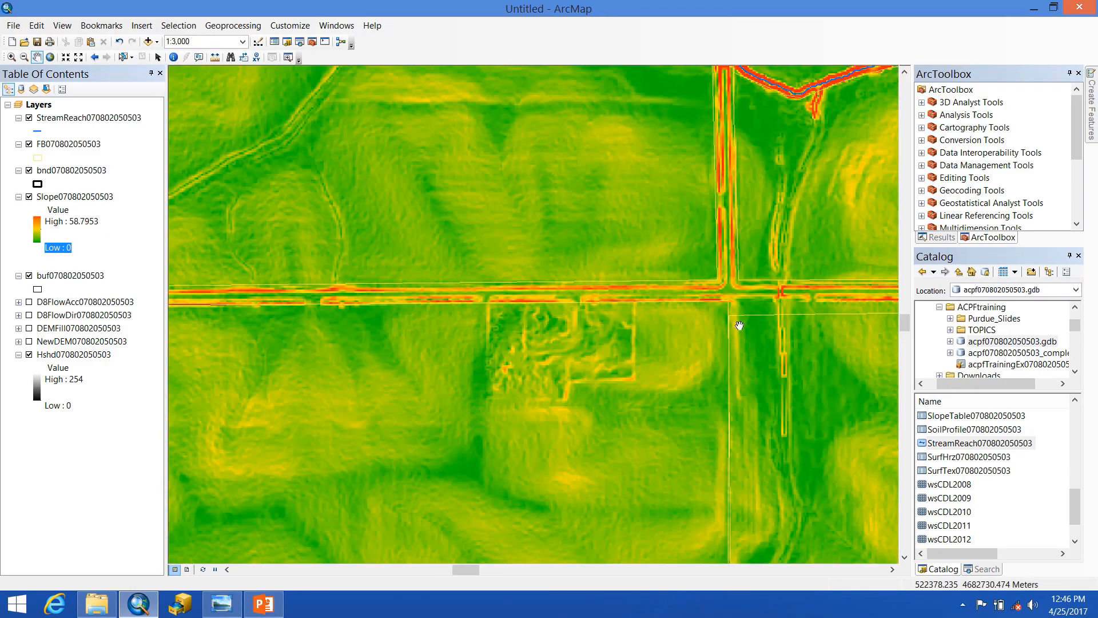
pyautogui.moveTo(820, 285); pyautogui.dragTo(499, 323)
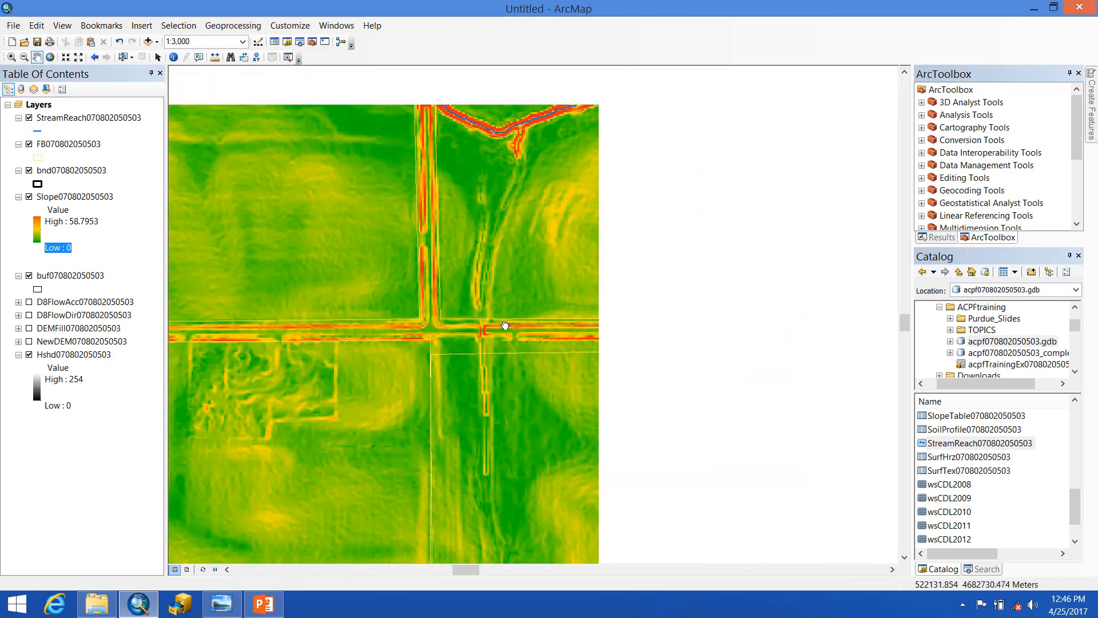
pyautogui.moveTo(782, 311); pyautogui.dragTo(567, 504)
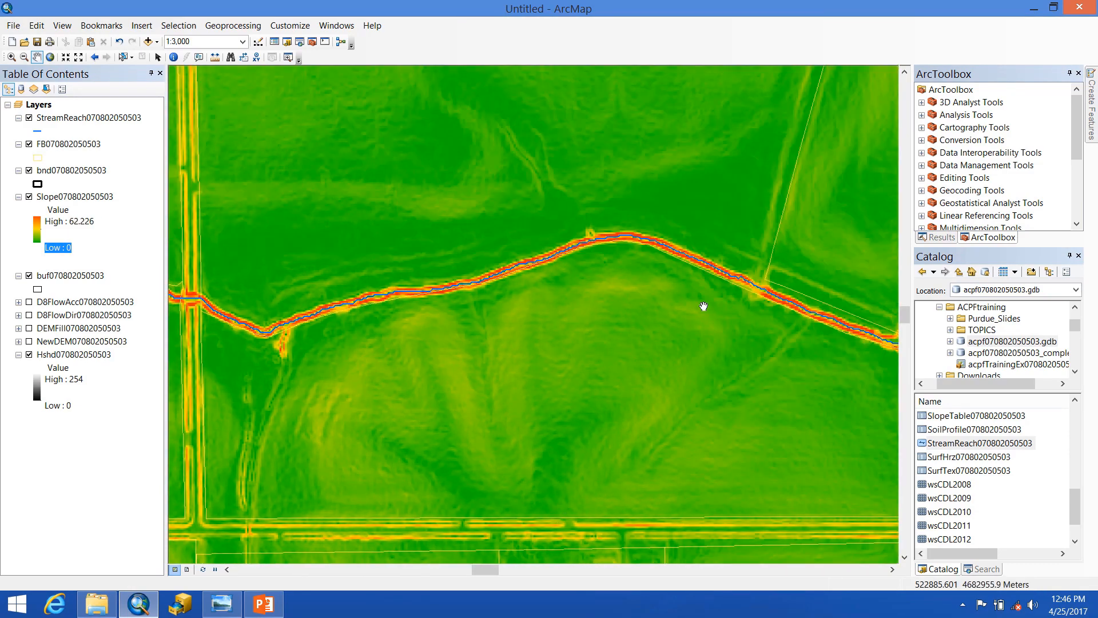
pyautogui.moveTo(736, 280); pyautogui.dragTo(558, 430)
# - Examine the slope raster along the main stream's flat valley floor and across the upland fields to the north
pyautogui.scroll(-6, 578, 360)
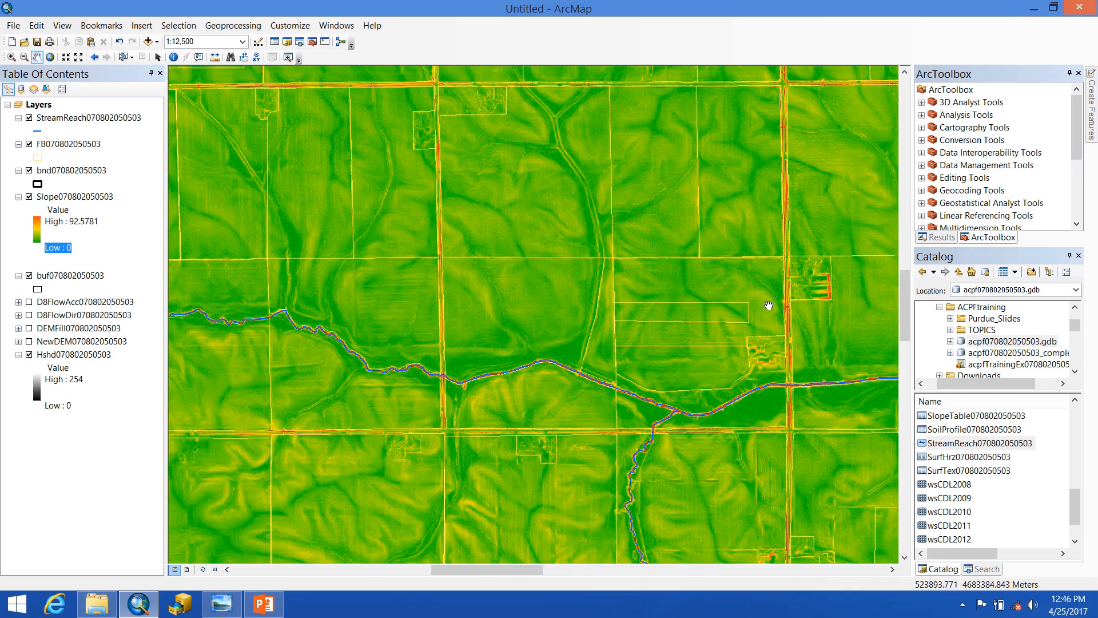
pyautogui.scroll(2, 790, 408)
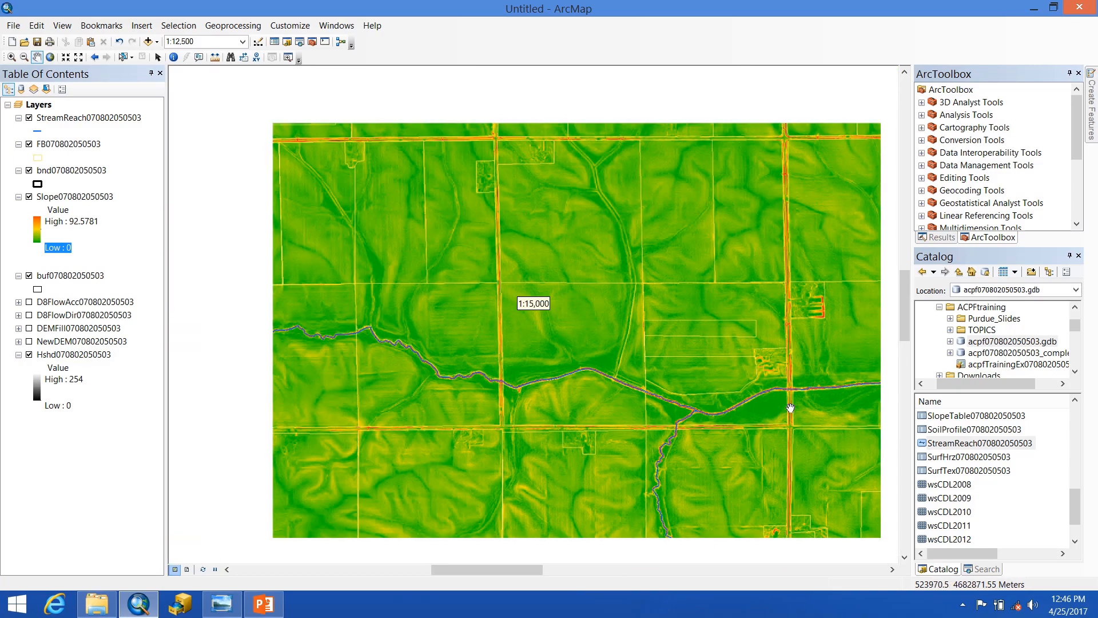
pyautogui.scroll(1, 791, 407)
pyautogui.moveTo(810, 406); pyautogui.dragTo(534, 326)
pyautogui.moveTo(753, 289); pyautogui.dragTo(252, 520)
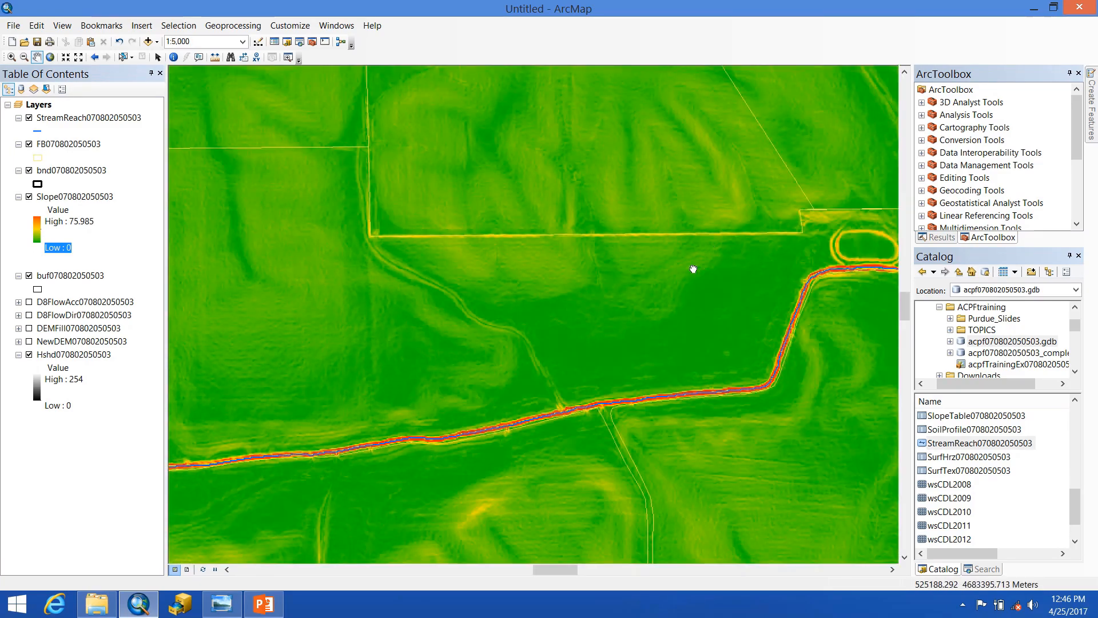
pyautogui.moveTo(693, 266); pyautogui.dragTo(544, 566)
pyautogui.moveTo(470, 361); pyautogui.dragTo(614, 358)
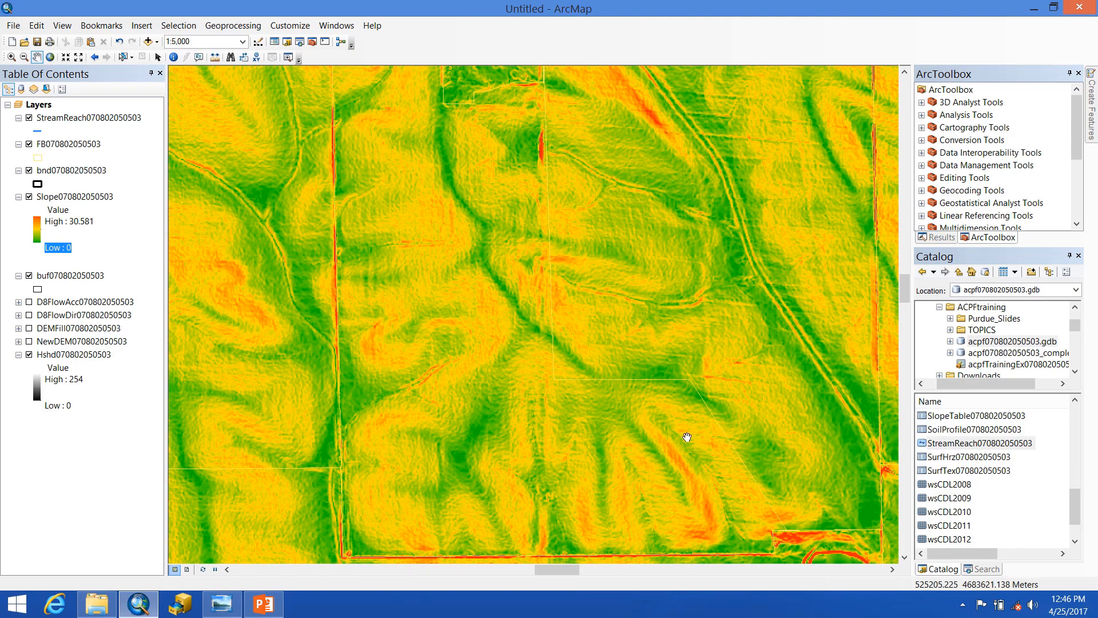
pyautogui.click(39, 160)
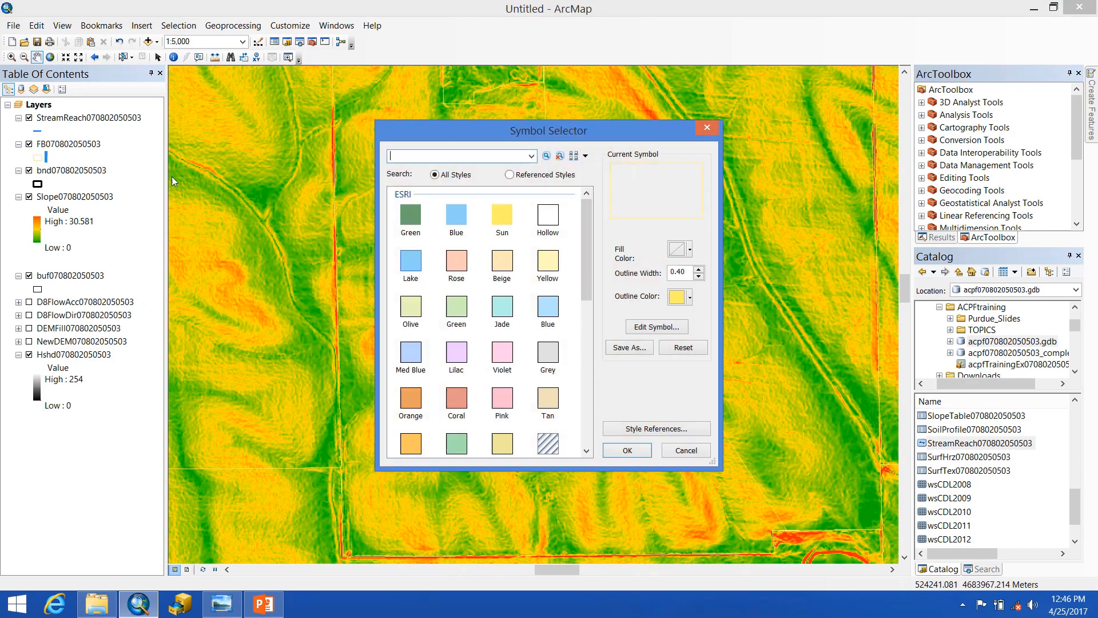
pyautogui.click(547, 216)
pyautogui.click(628, 450)
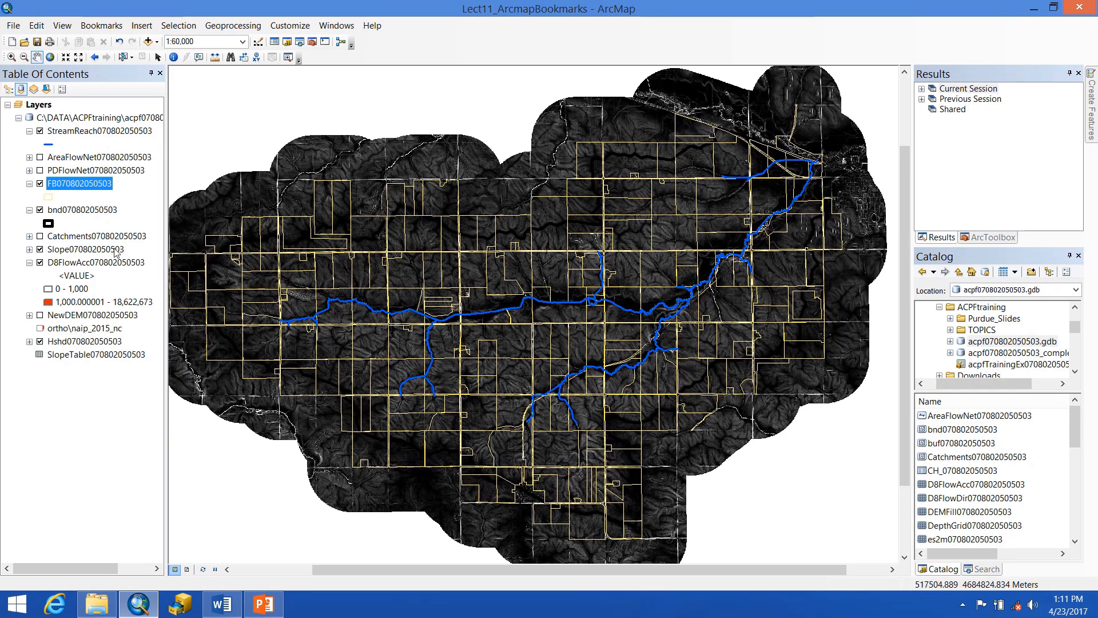
pyautogui.click(40, 250)
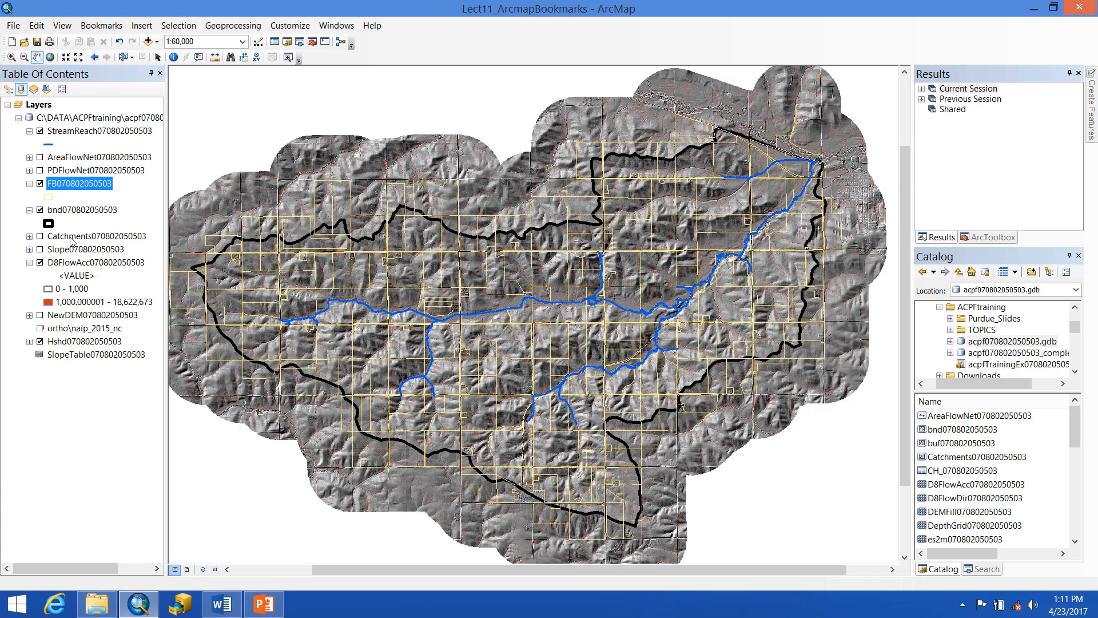
pyautogui.rightClick(86, 189)
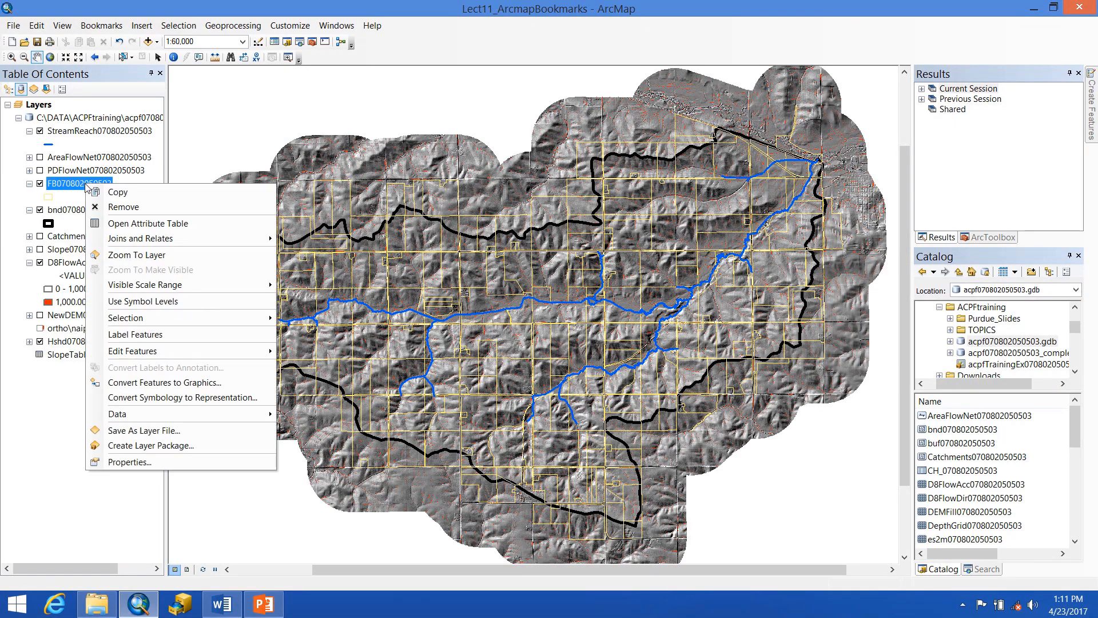
pyautogui.moveTo(144, 246)
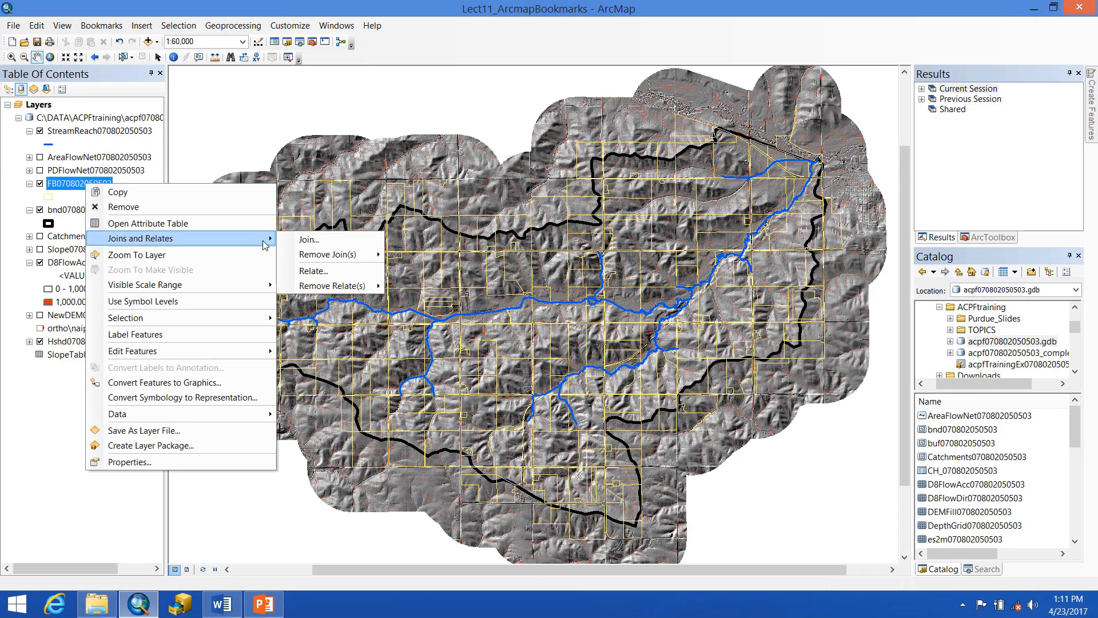
pyautogui.click(297, 241)
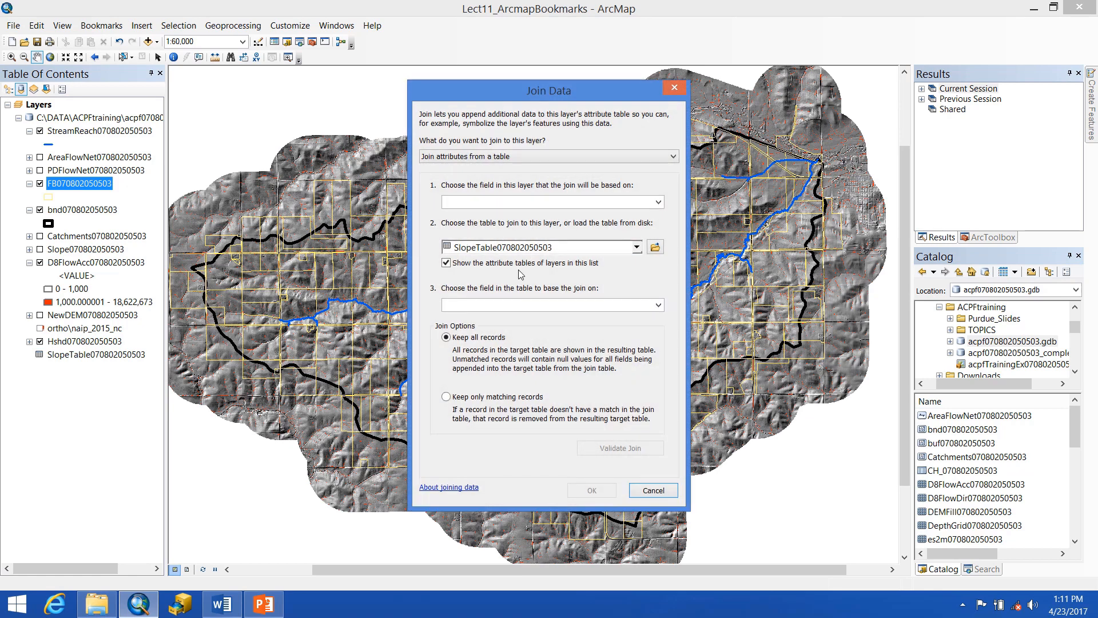
pyautogui.click(658, 202)
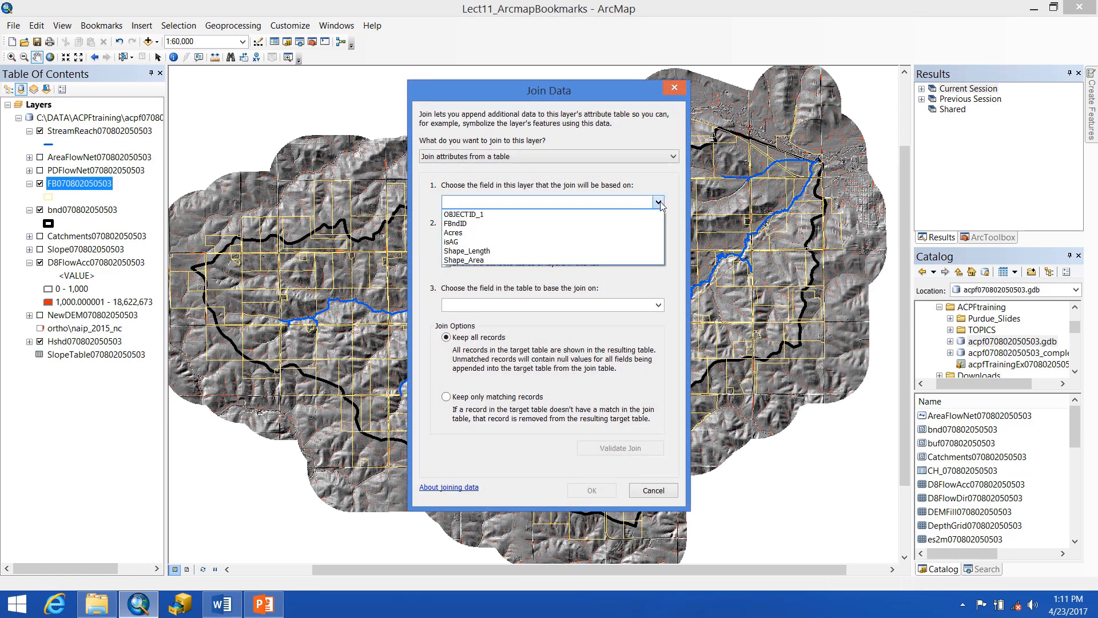
pyautogui.click(465, 224)
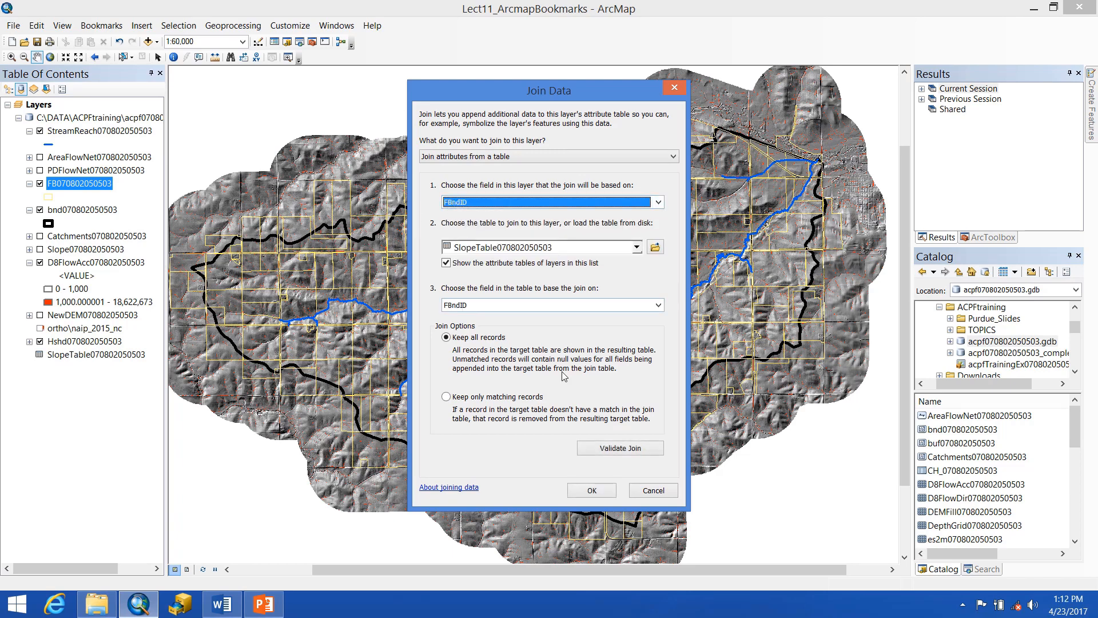
pyautogui.click(598, 493)
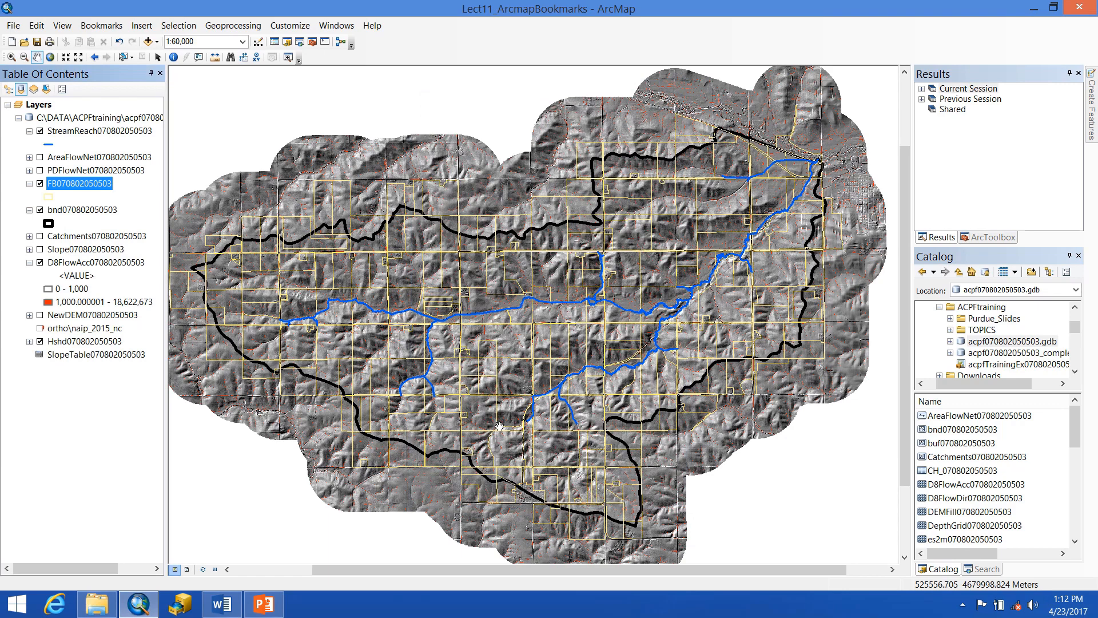
pyautogui.rightClick(70, 189)
pyautogui.click(97, 463)
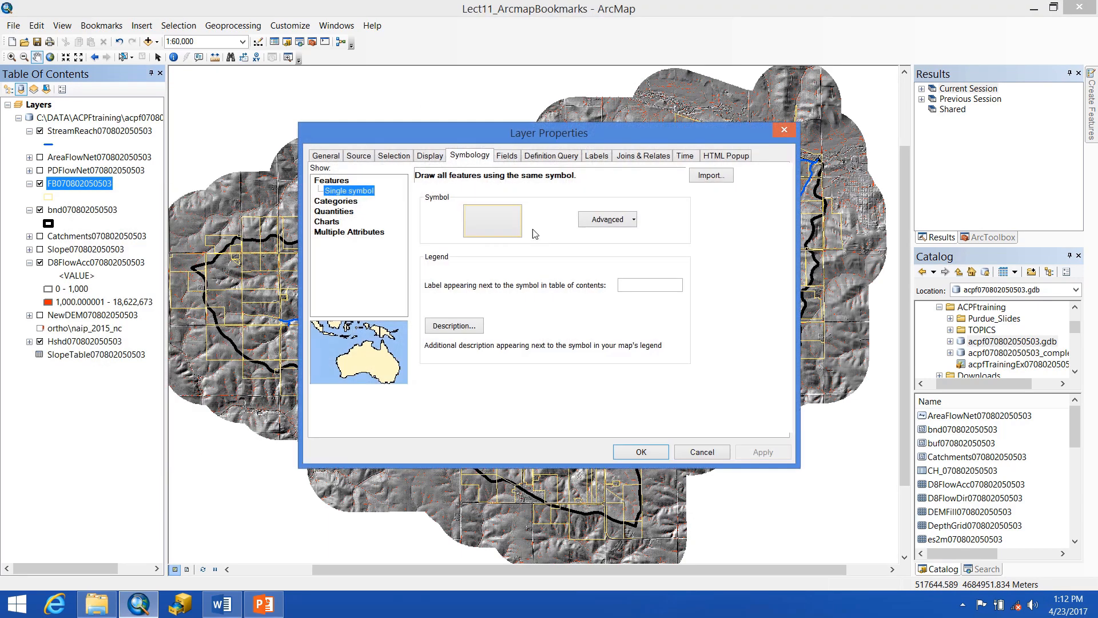
pyautogui.click(344, 213)
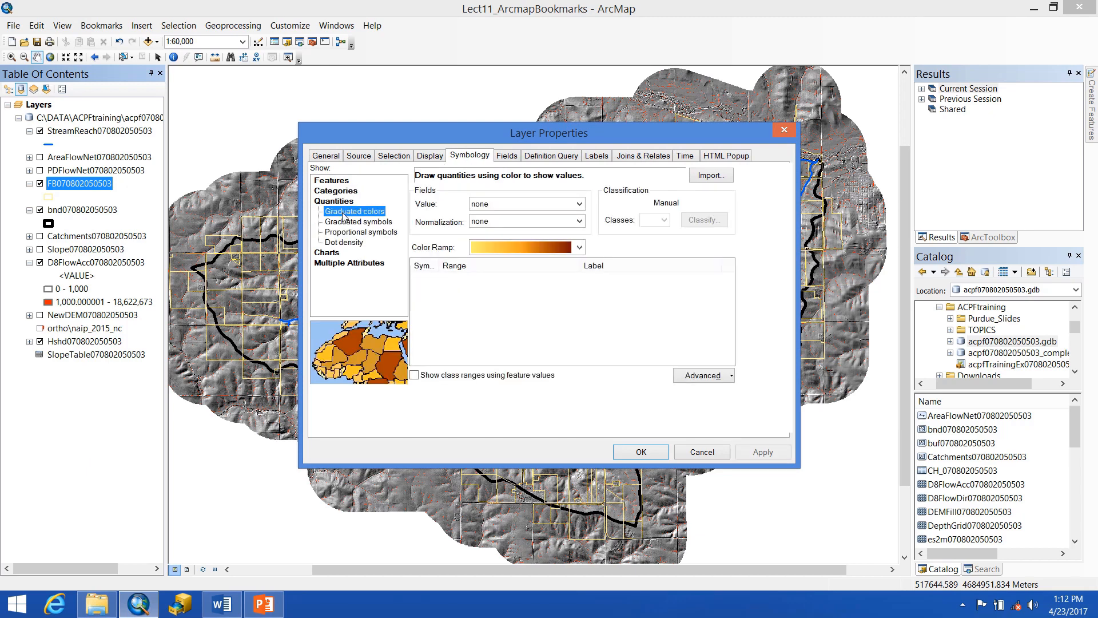
pyautogui.click(524, 205)
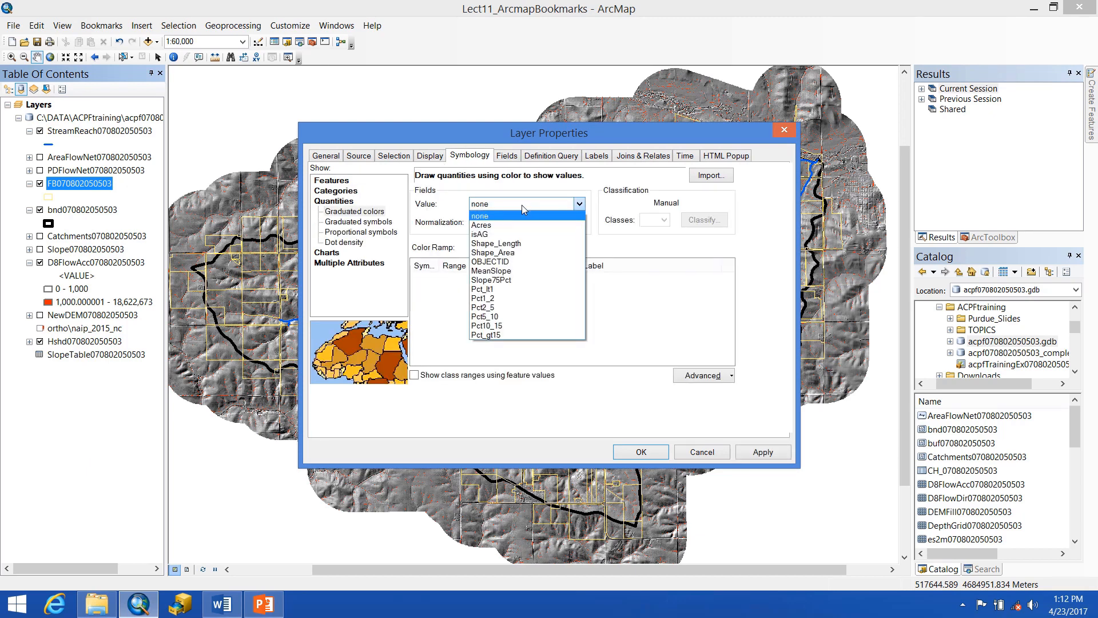
pyautogui.click(507, 281)
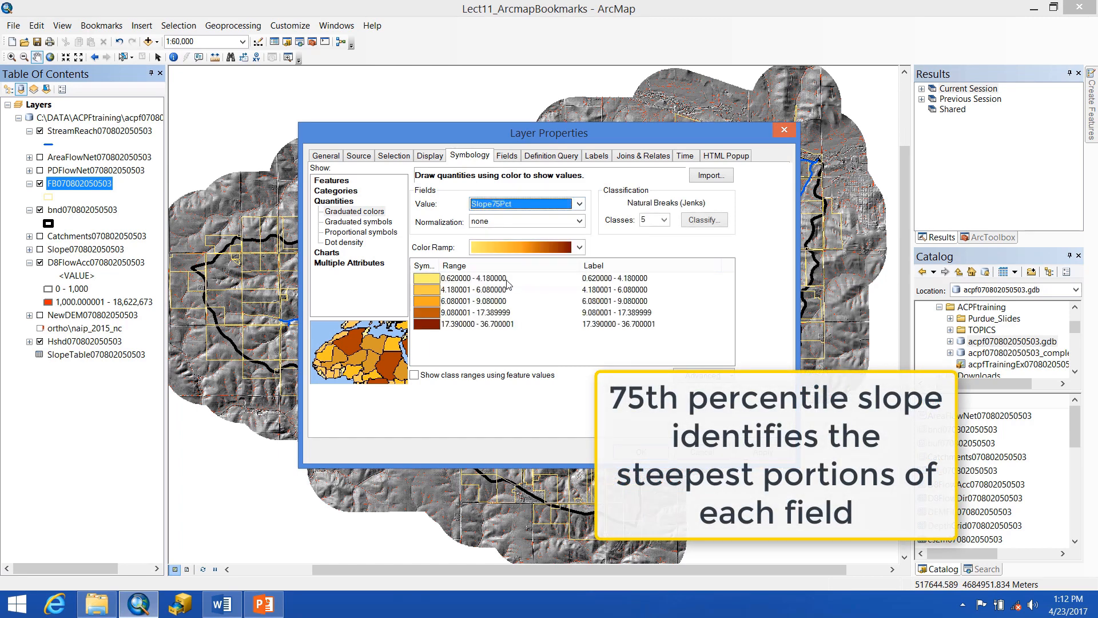
# - Apply a green-to-yellow-to-red color ramp to the field boundaries' graduated slope classes
pyautogui.click(524, 248)
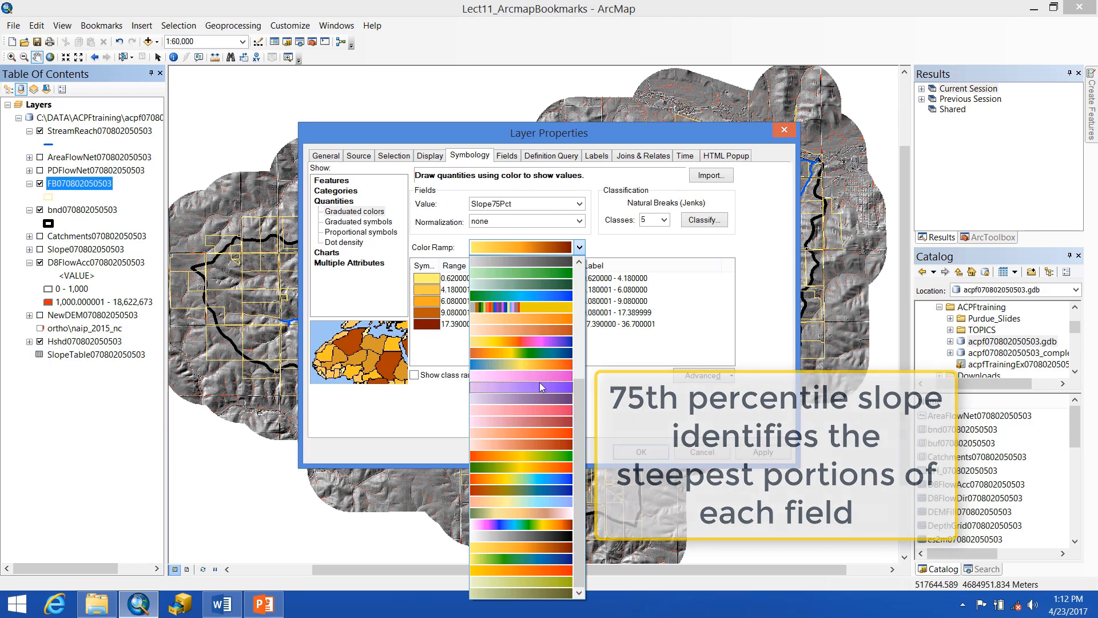
pyautogui.click(478, 364)
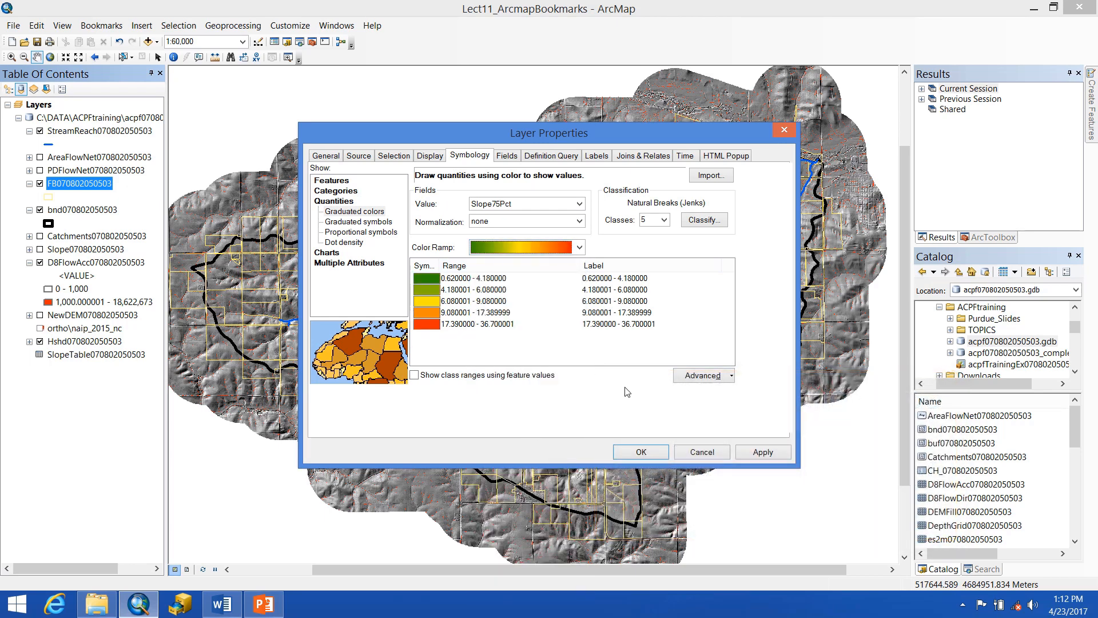
pyautogui.click(764, 452)
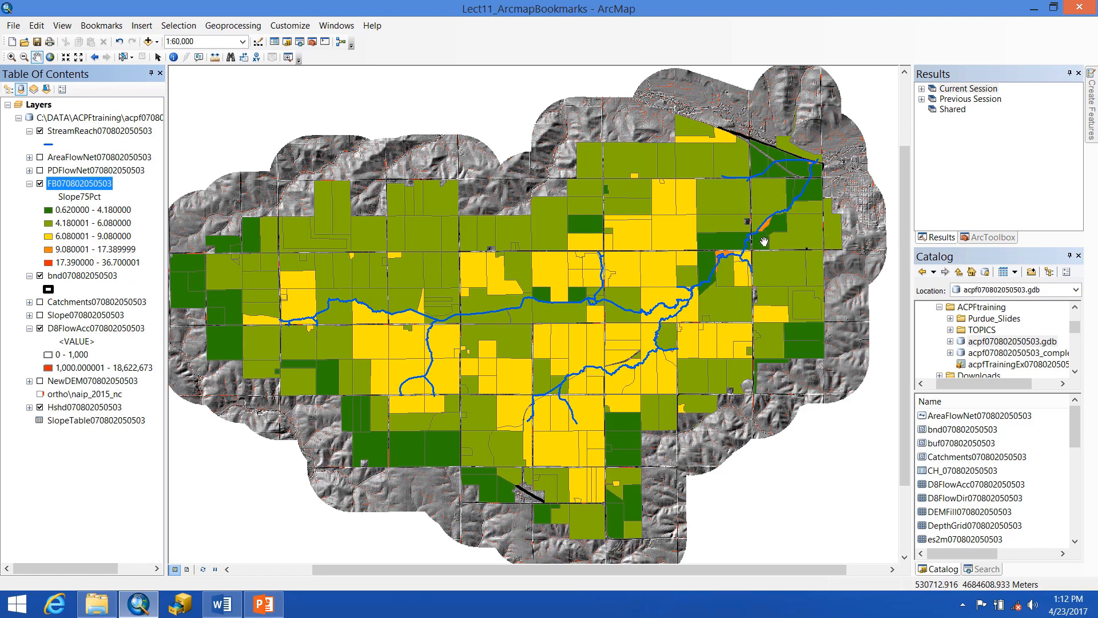
# - Examine the field-by-field 75th percentile slope classes around the main stream in the eastern watershed
pyautogui.scroll(-2, 763, 240)
pyautogui.scroll(2, 686, 337)
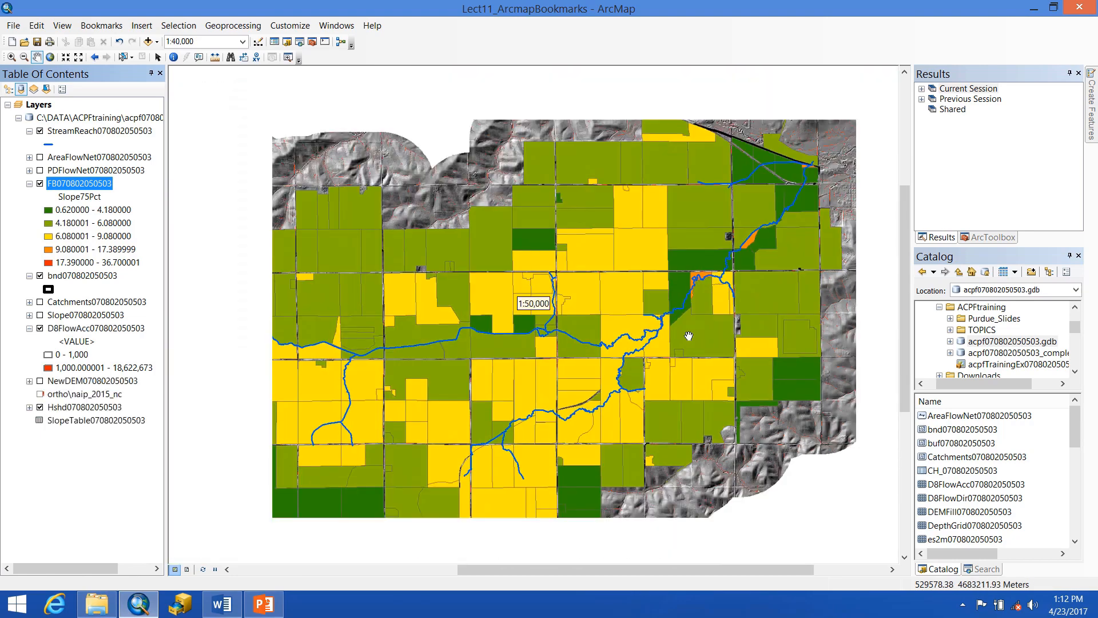